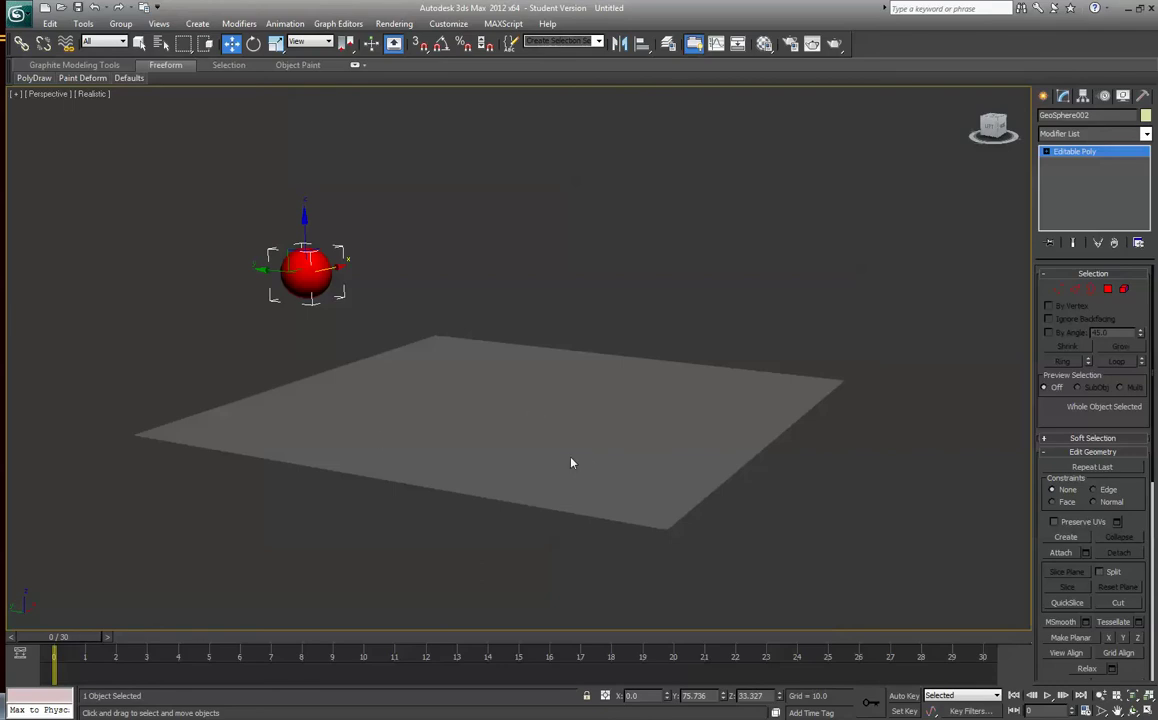
# Step: In the four-viewport layout, key the red ball at frame 0 and at frame 18 moved across the plane to Y about -73
pyautogui.hotkey('alt', 'w')
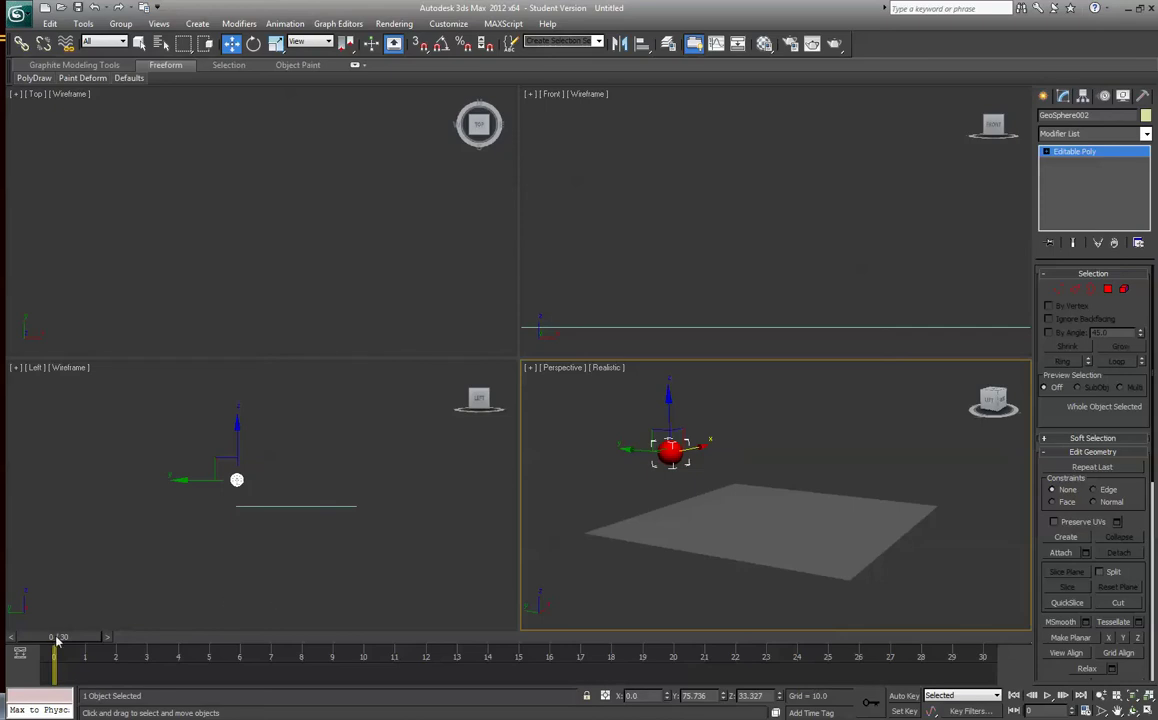
pyautogui.click(903, 711)
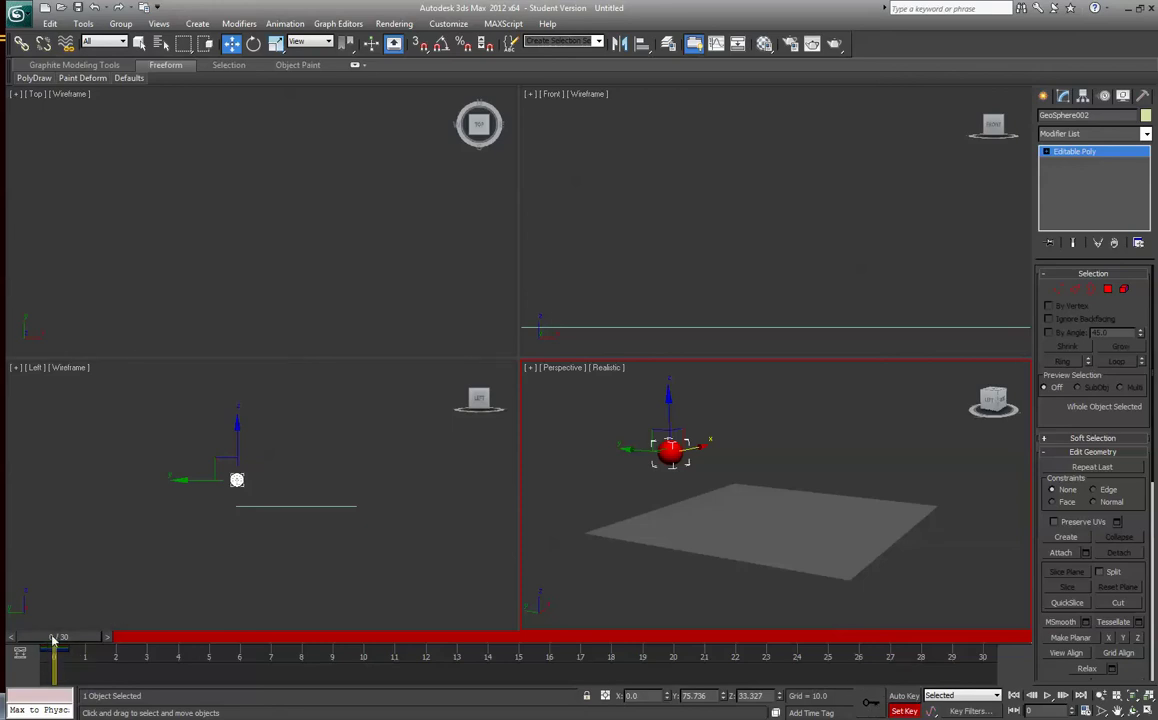
pyautogui.moveTo(54, 637); pyautogui.dragTo(614, 655)
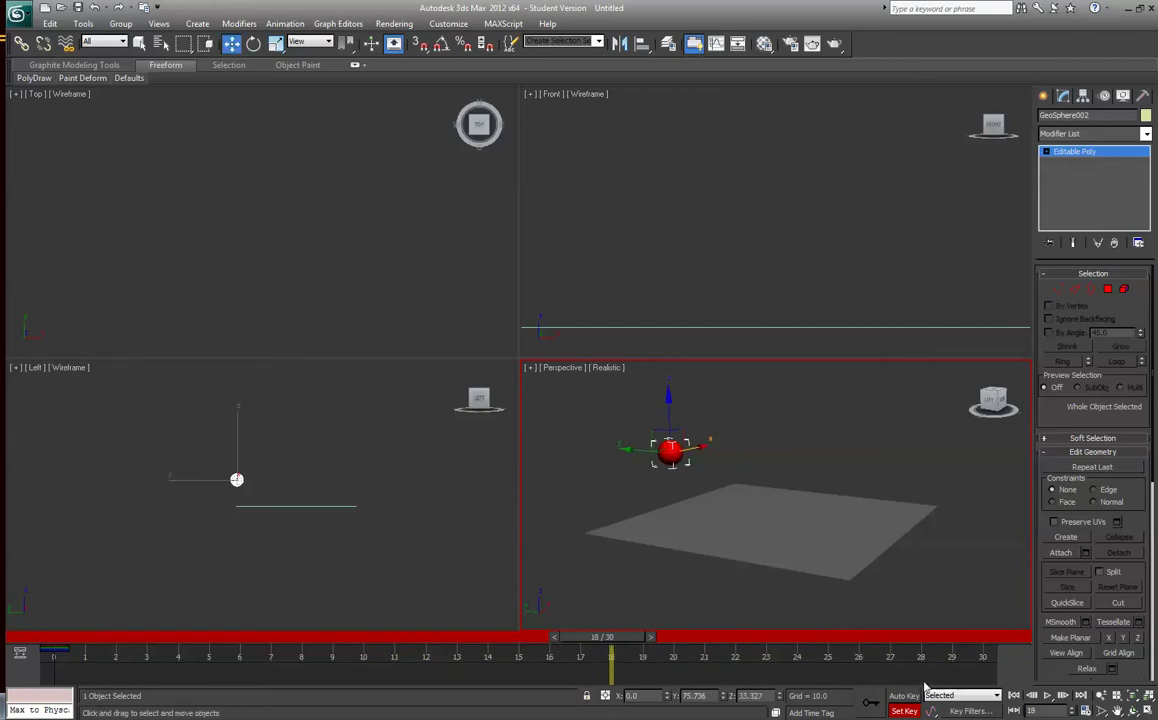
pyautogui.click(240, 480)
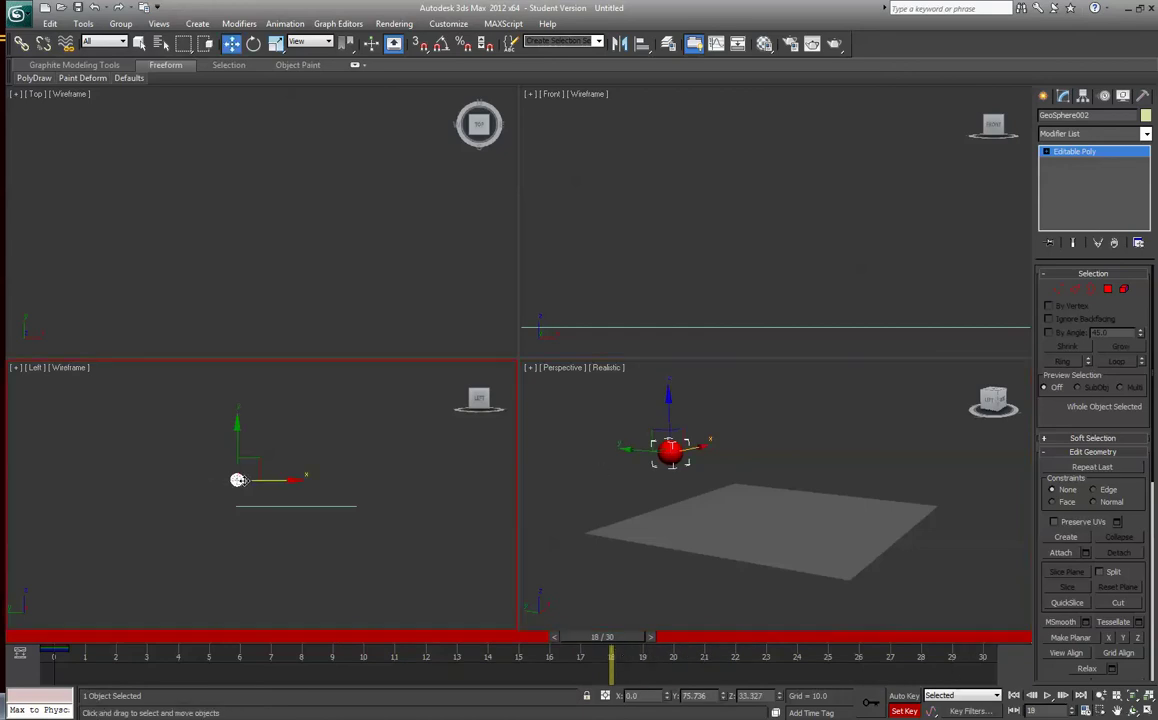
pyautogui.moveTo(272, 482); pyautogui.dragTo(396, 484)
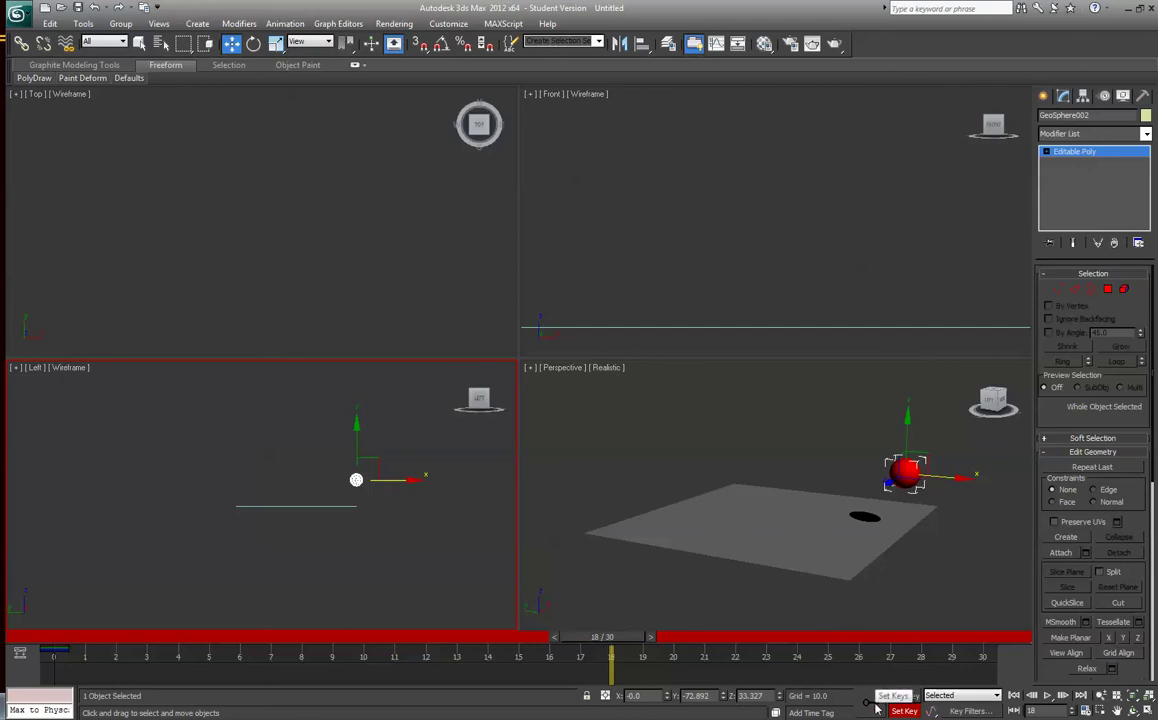
# Step: Return to frame 0 and play back the ball's movement across the plane in the perspective view
pyautogui.moveTo(644, 636); pyautogui.dragTo(39, 547)
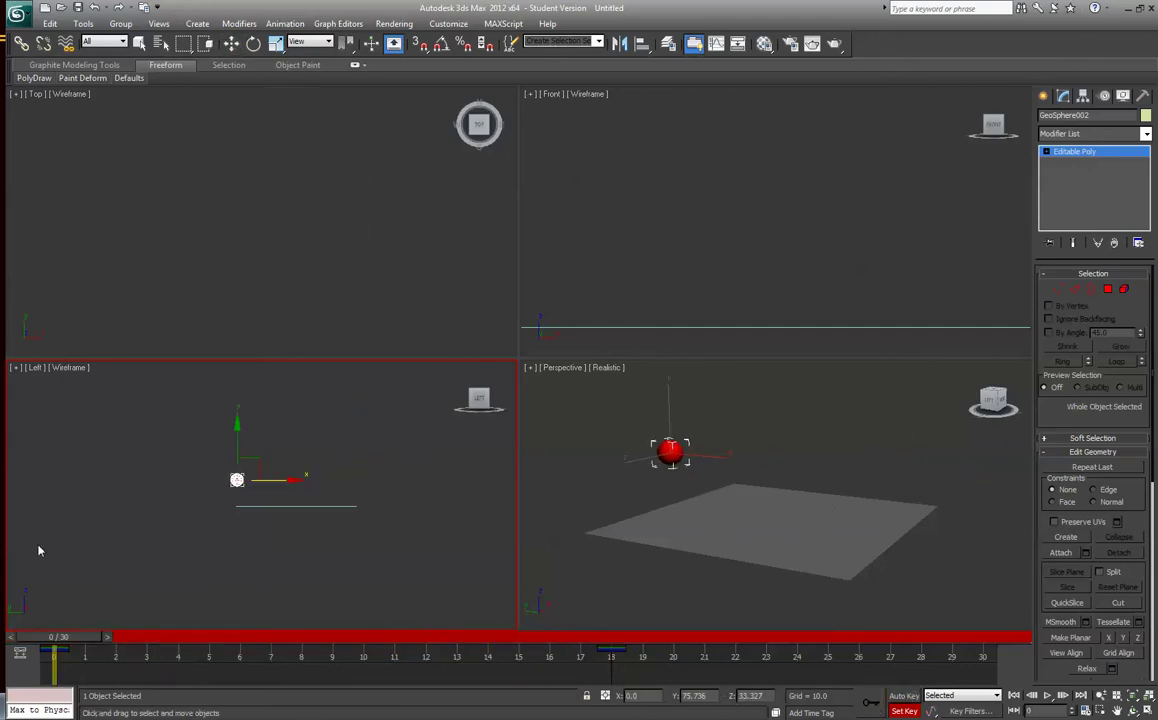
pyautogui.click(1047, 695)
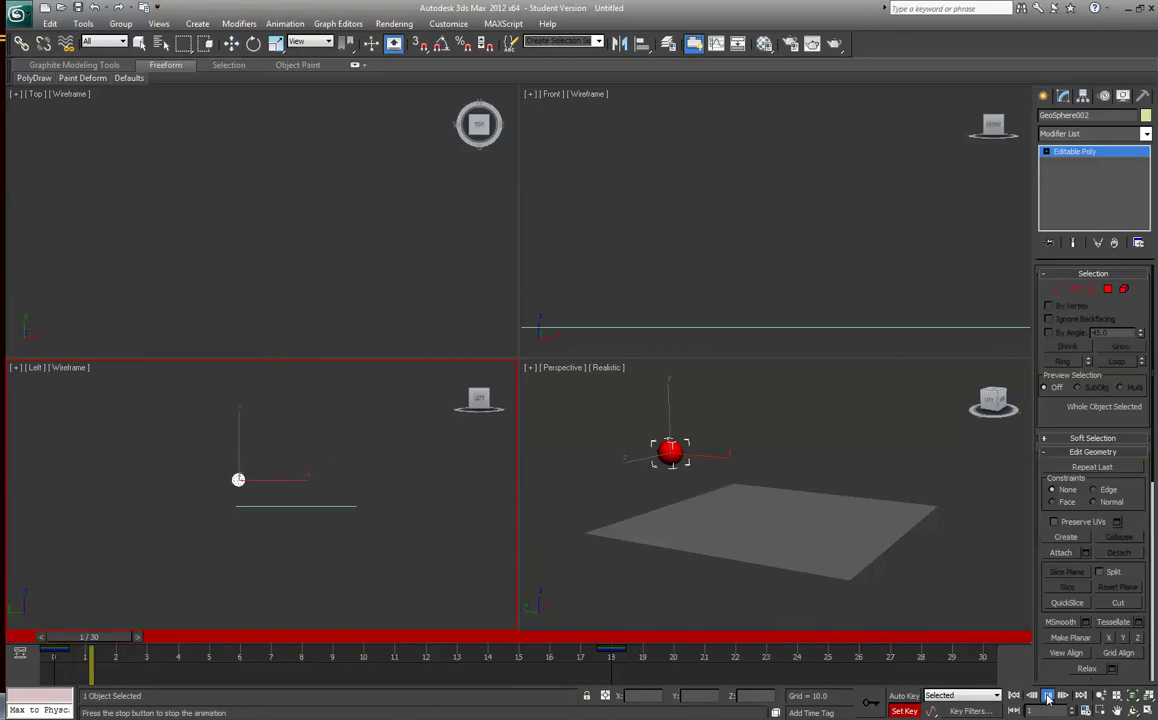
pyautogui.click(1046, 697)
pyautogui.click(977, 597)
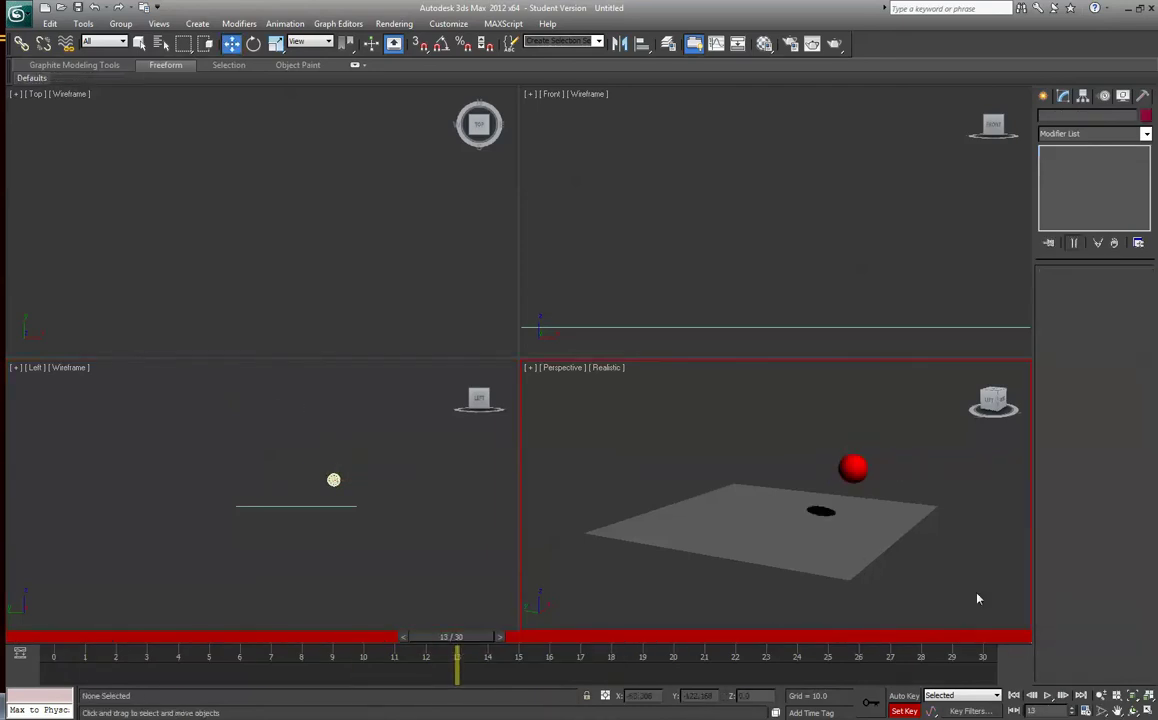
pyautogui.click(1047, 697)
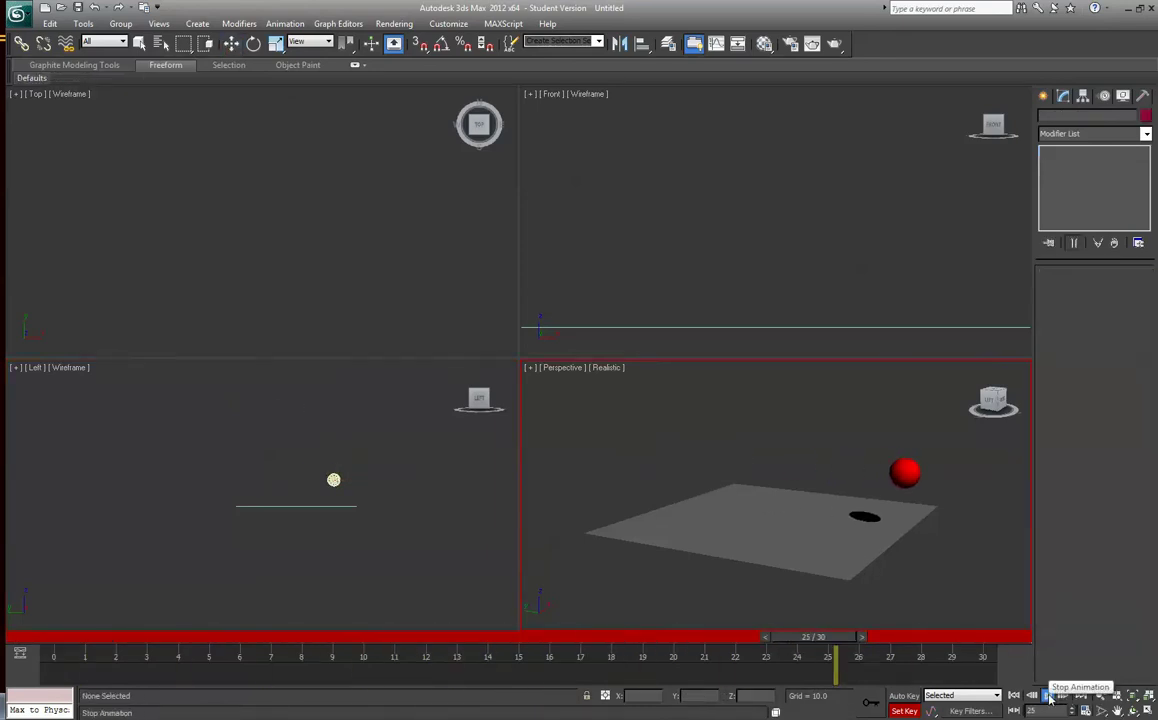
pyautogui.click(1047, 697)
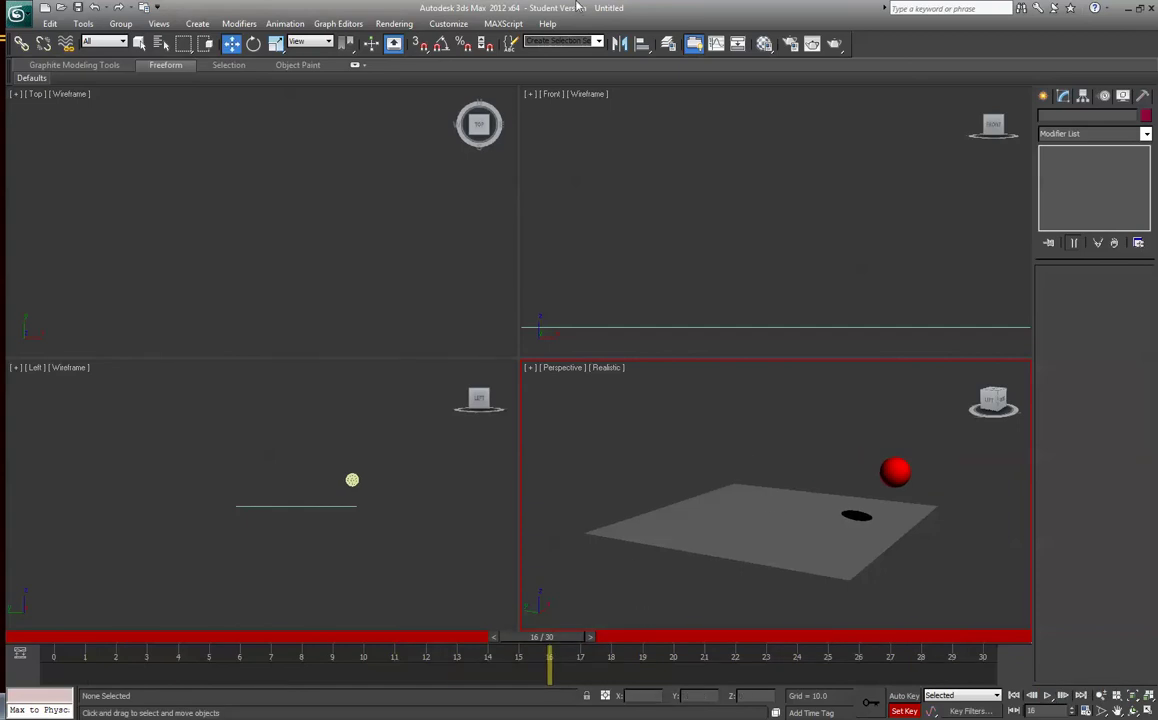
# Step: Open the Curve Editor, place it clear of the perspective ball, and select the ball to load its animation curves
pyautogui.click(716, 44)
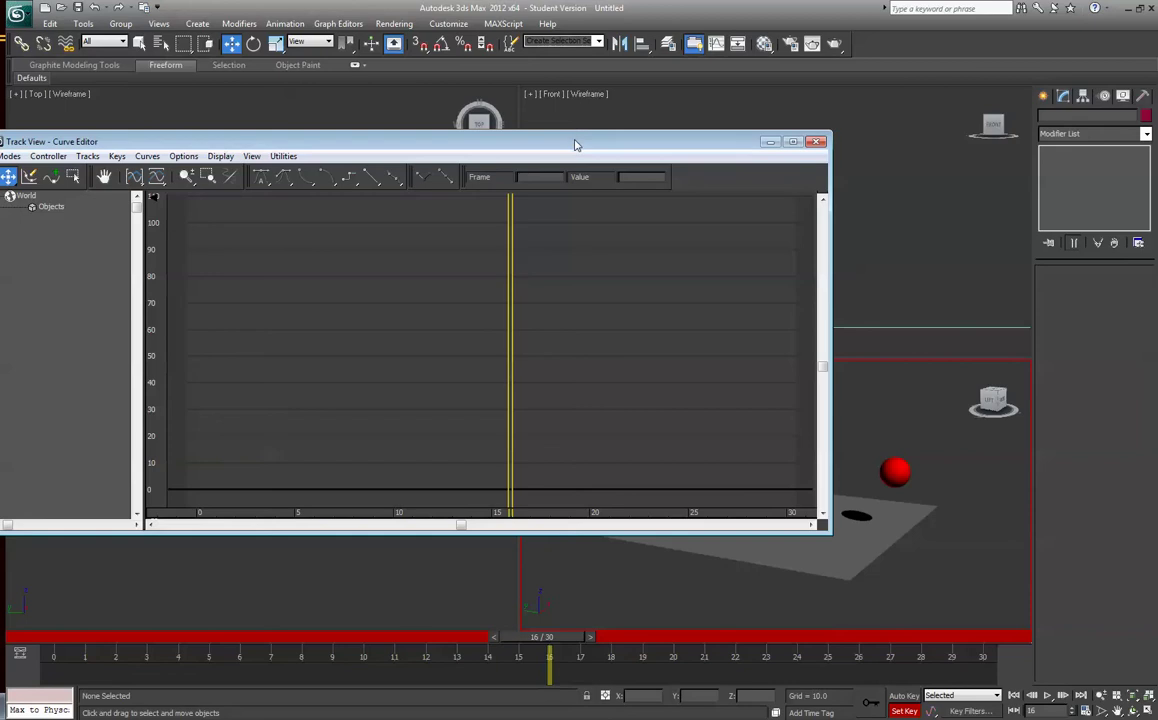
pyautogui.moveTo(590, 140); pyautogui.dragTo(656, 135)
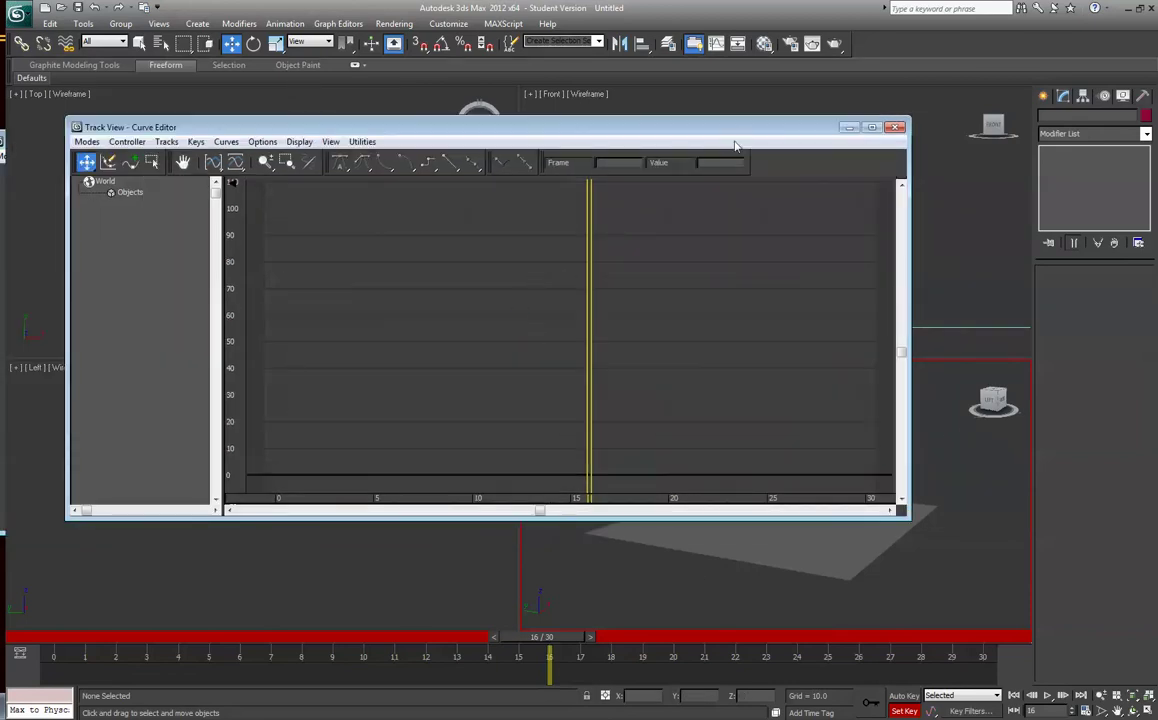
pyautogui.moveTo(735, 129); pyautogui.dragTo(707, 46)
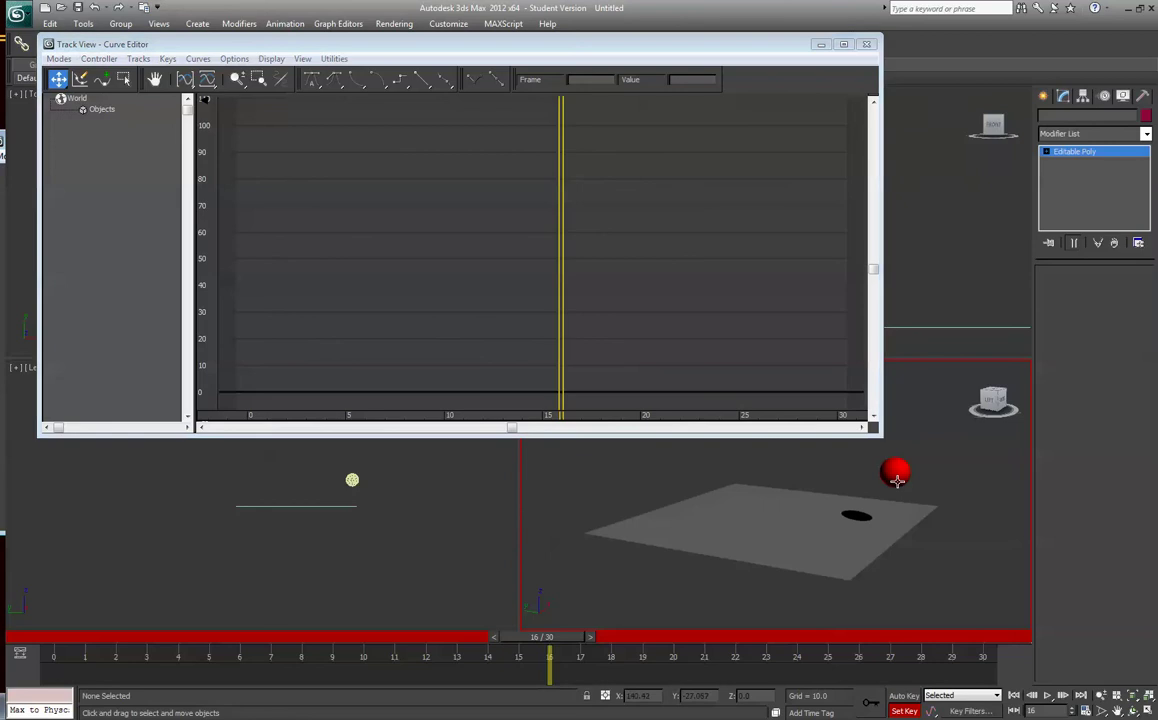
pyautogui.click(897, 478)
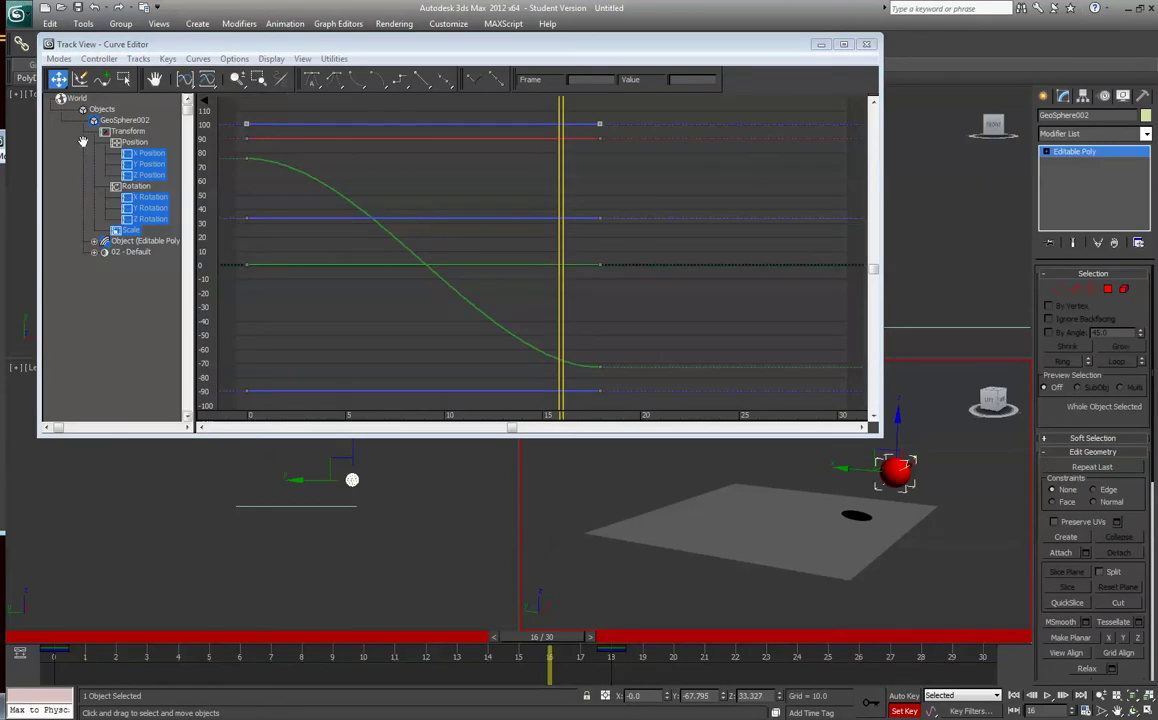
# Step: Inspect the ball's keys in the Dope Sheet with its GeoSphere002 tracks expanded, and return to the Curve Editor
pyautogui.click(60, 58)
pyautogui.click(62, 96)
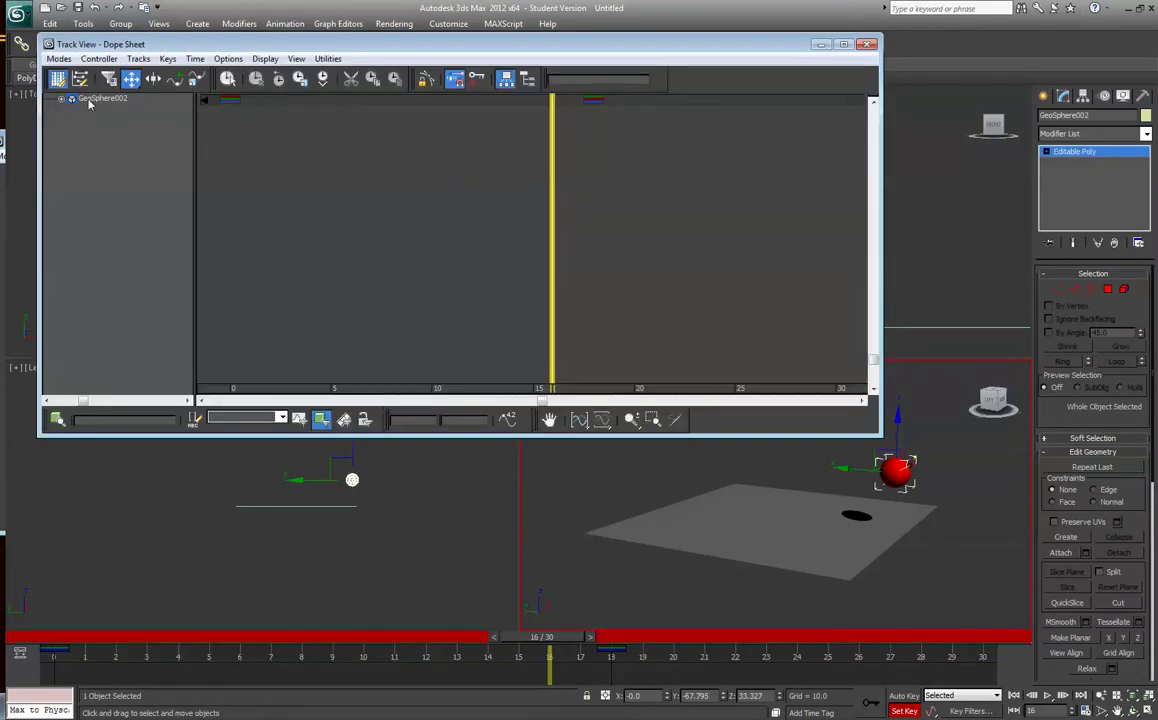
pyautogui.click(61, 99)
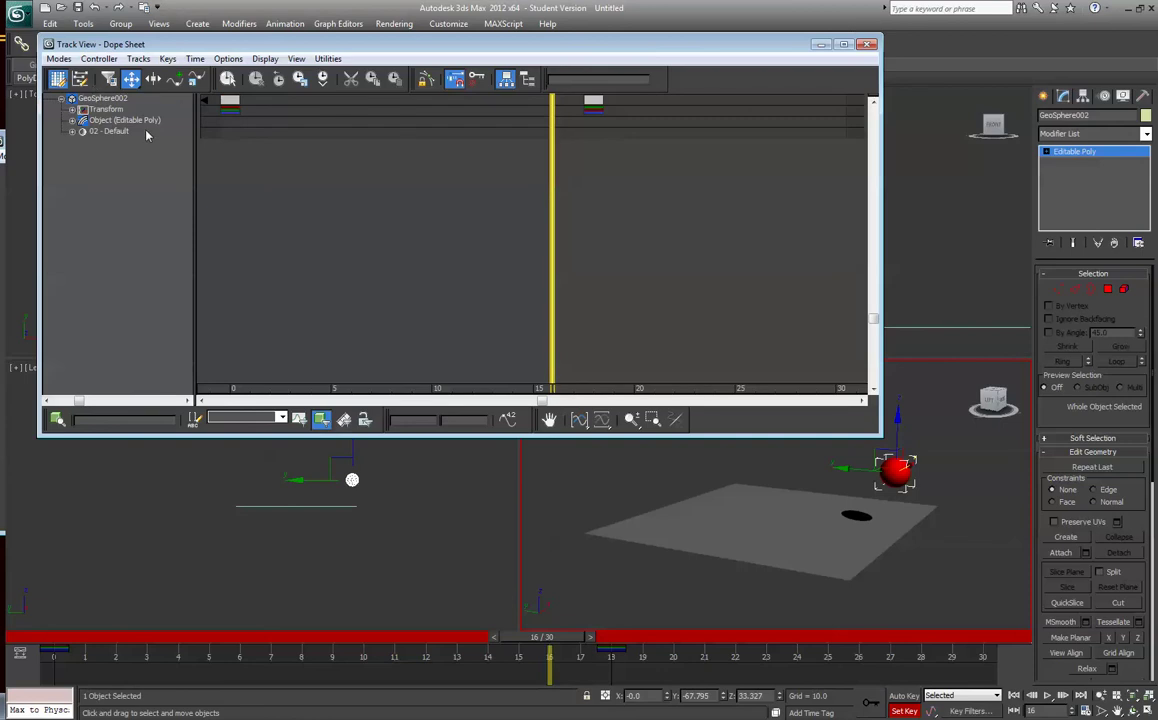
pyautogui.click(59, 58)
pyautogui.click(55, 75)
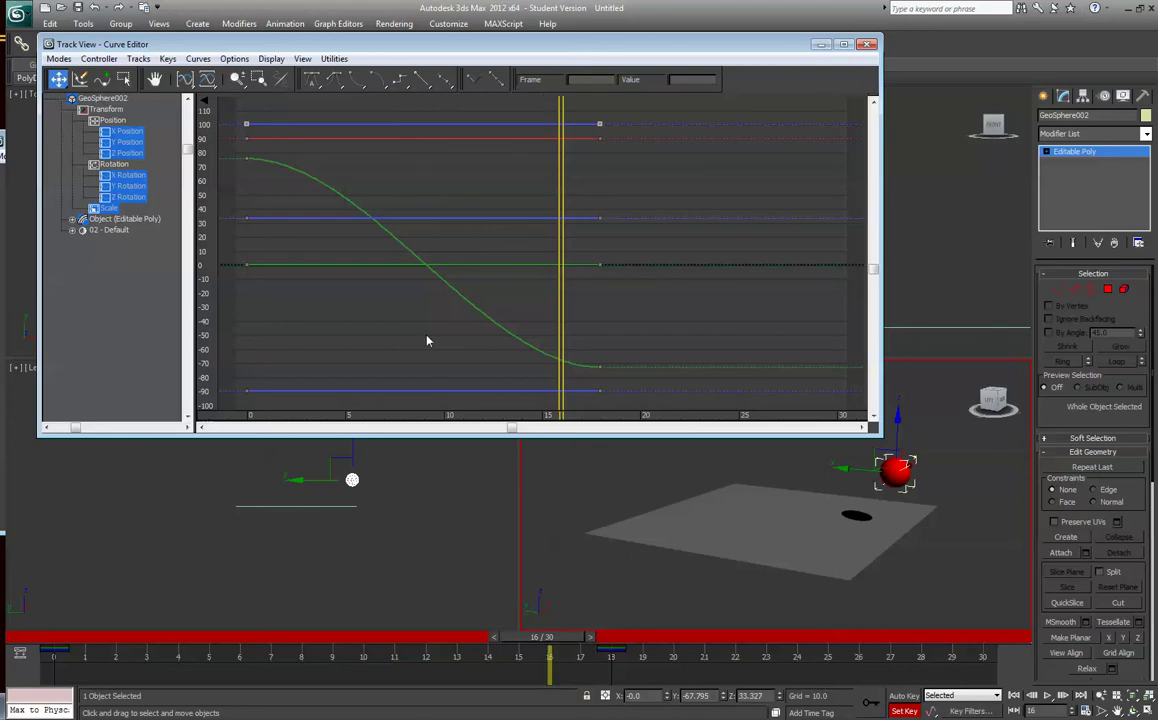
# Step: Straighten the ball's Y Position curve by angling the tangents at frames 0 and 18 along its slope, and preview the constant-speed motion
pyautogui.moveTo(511, 427); pyautogui.dragTo(382, 428)
pyautogui.moveTo(545, 636); pyautogui.dragTo(588, 685)
pyautogui.click(288, 158)
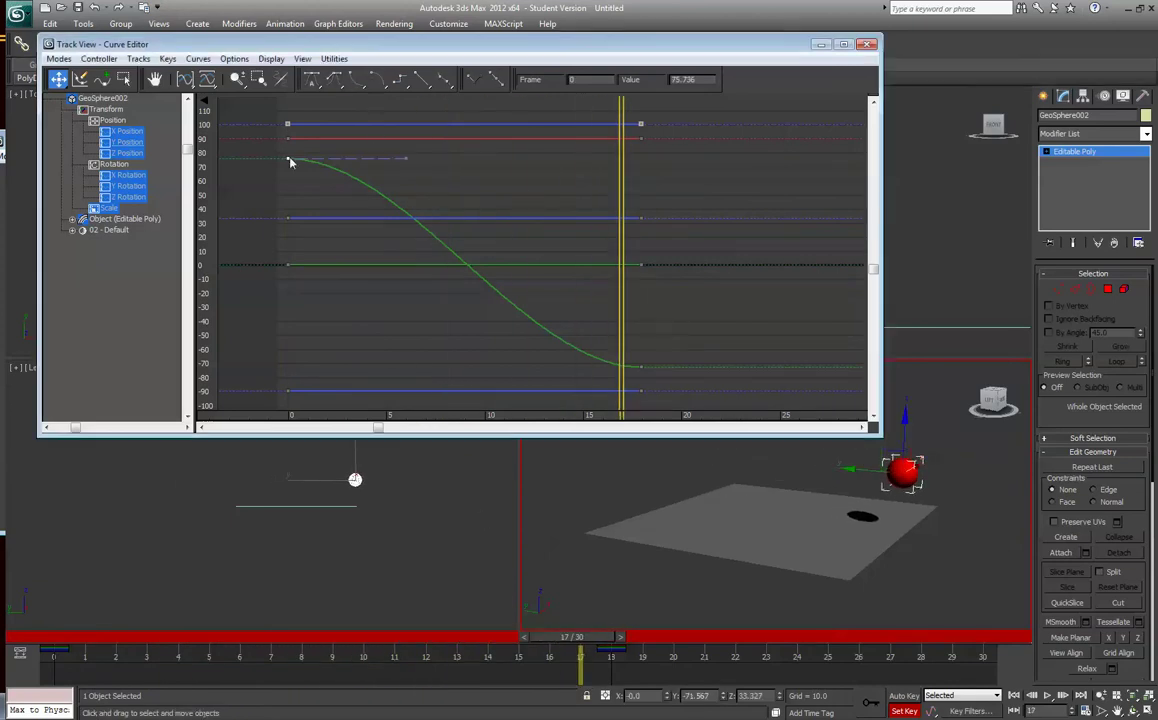
pyautogui.moveTo(406, 158); pyautogui.dragTo(369, 224)
pyautogui.click(641, 366)
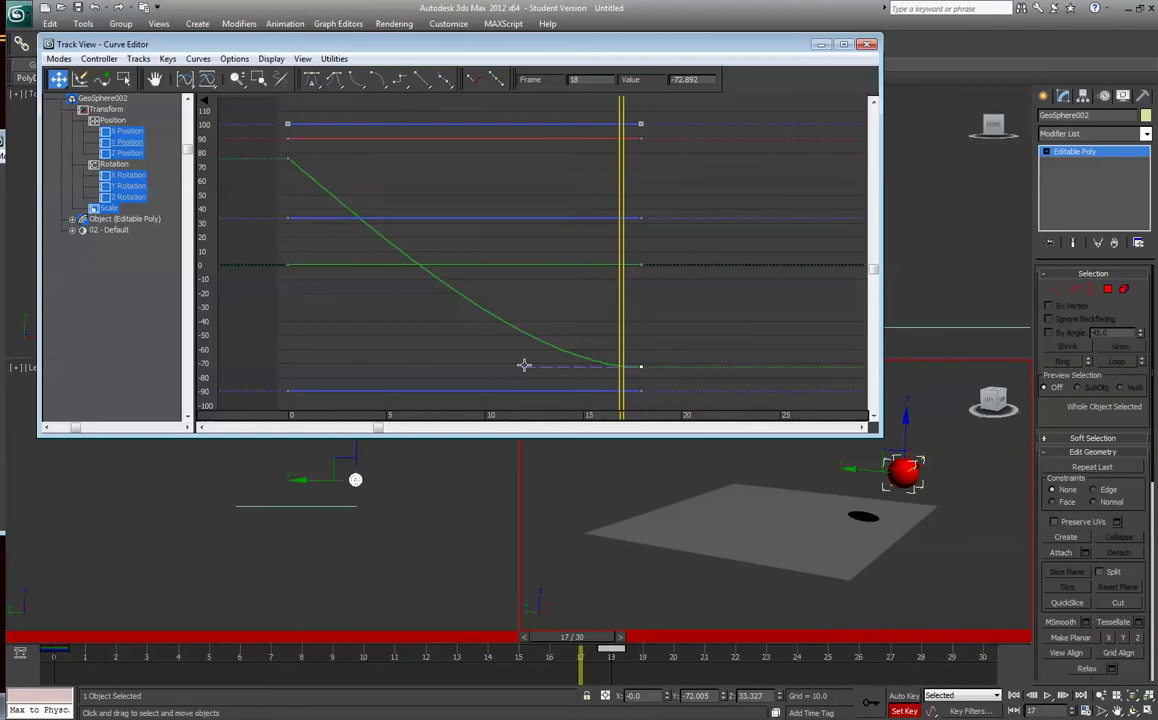
pyautogui.moveTo(524, 365); pyautogui.dragTo(510, 292)
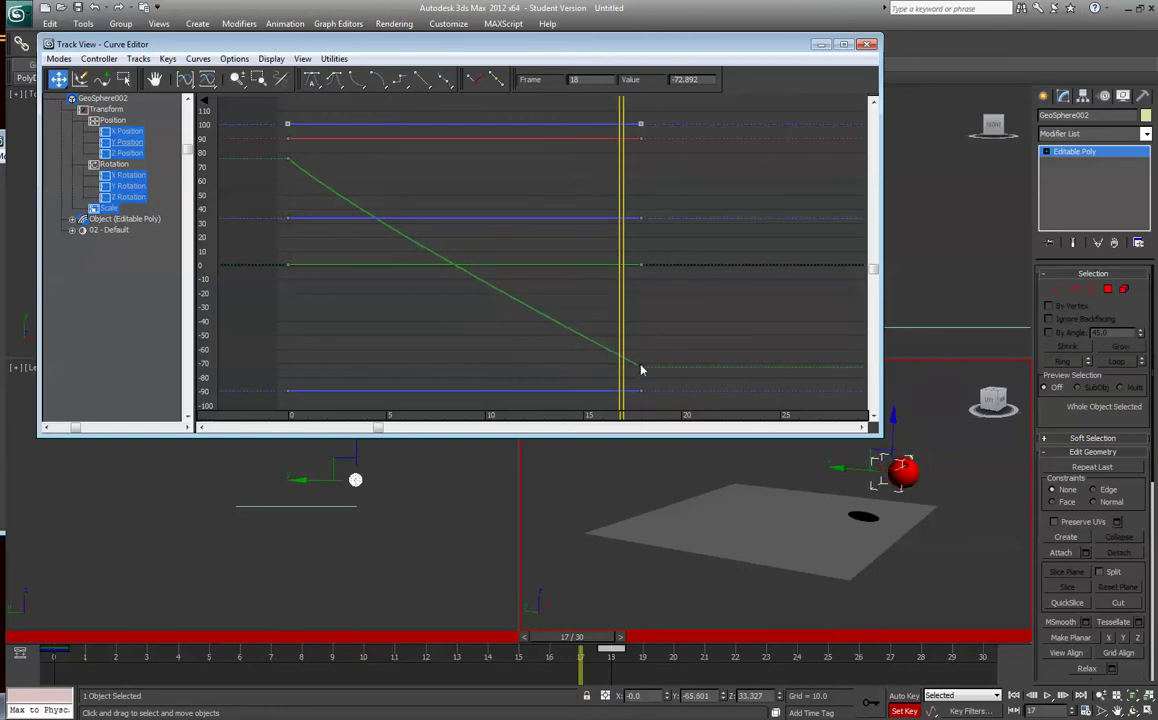
pyautogui.click(289, 157)
pyautogui.moveTo(370, 220); pyautogui.dragTo(292, 163)
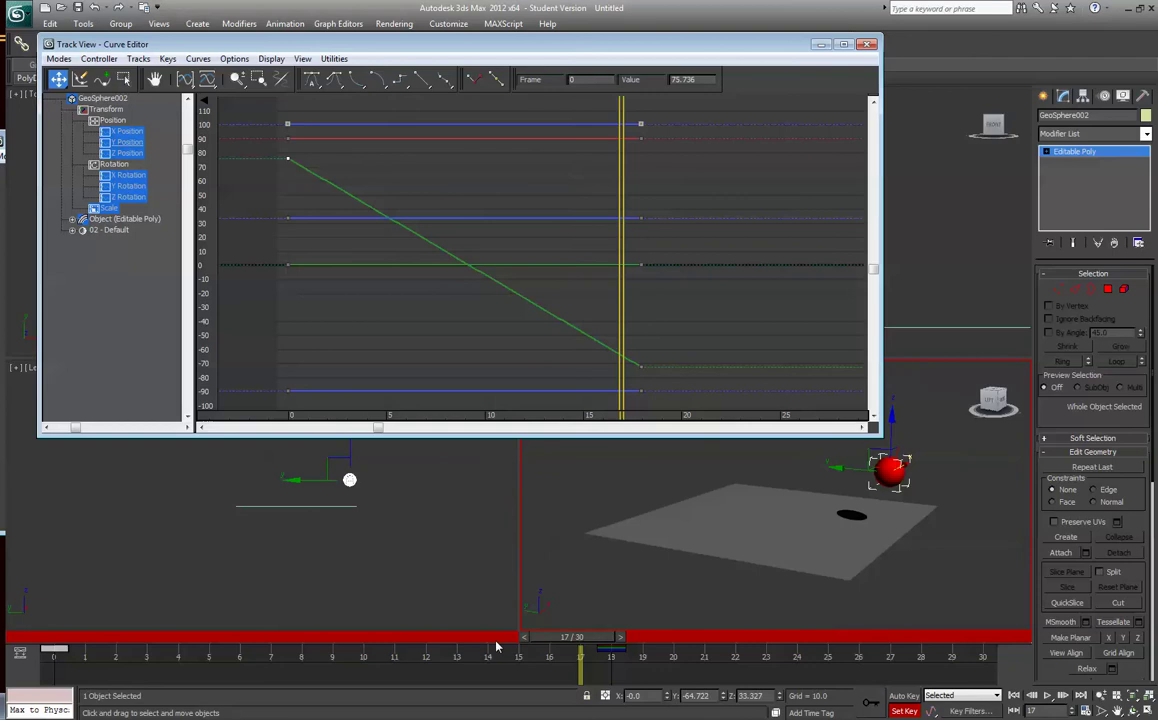
pyautogui.click(1049, 697)
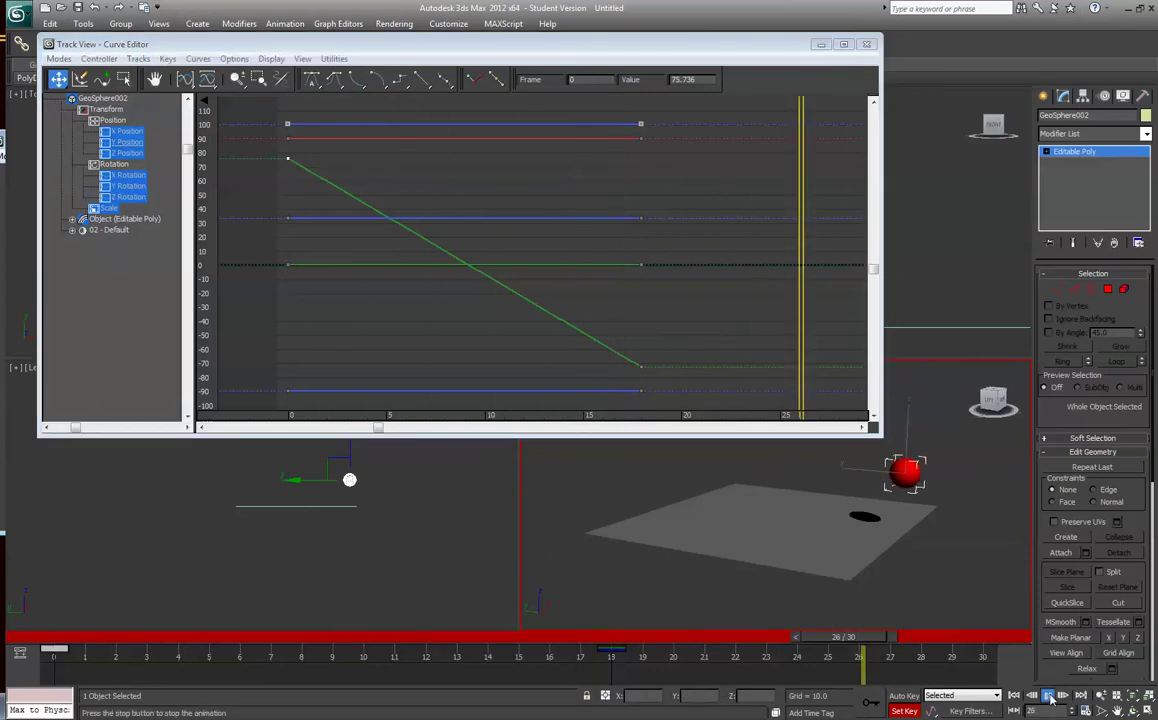
pyautogui.click(1049, 697)
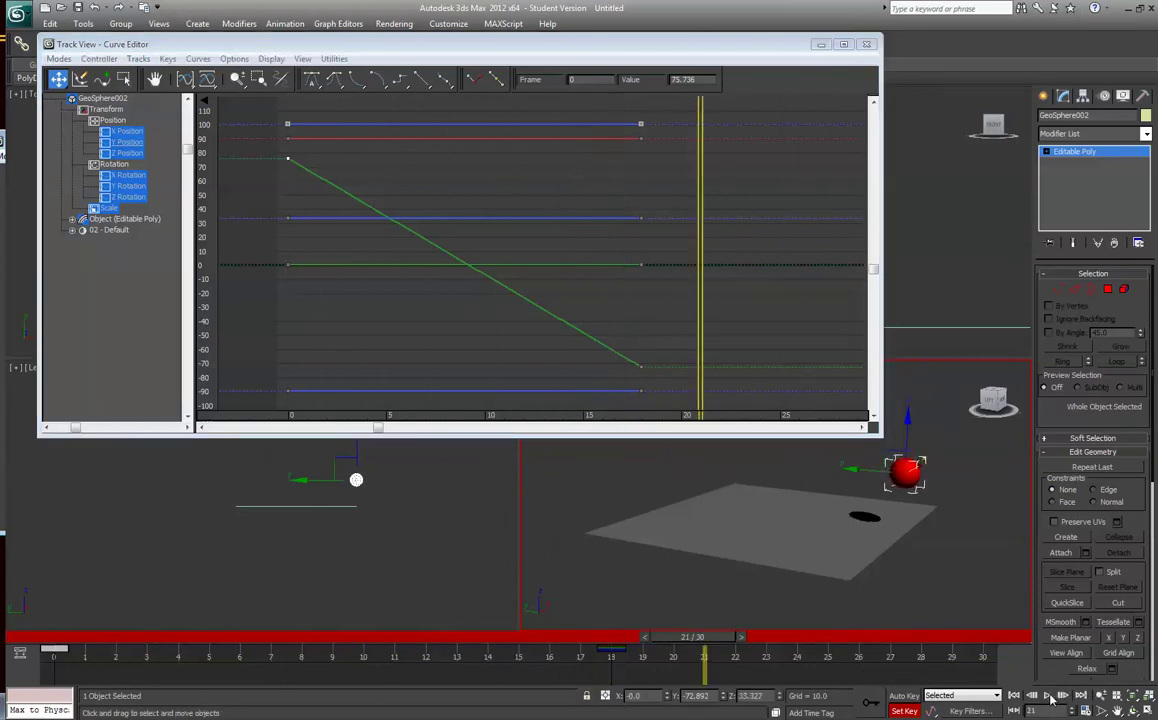
# Step: Undo the tangent changes on the Y Position curve back to its original ease-in and ease-out shape
pyautogui.hotkey('ctrl', 'z')
pyautogui.hotkey('ctrl', 'z')
pyautogui.hotkey('ctrl', 'z')
pyautogui.hotkey('ctrl', 'z')
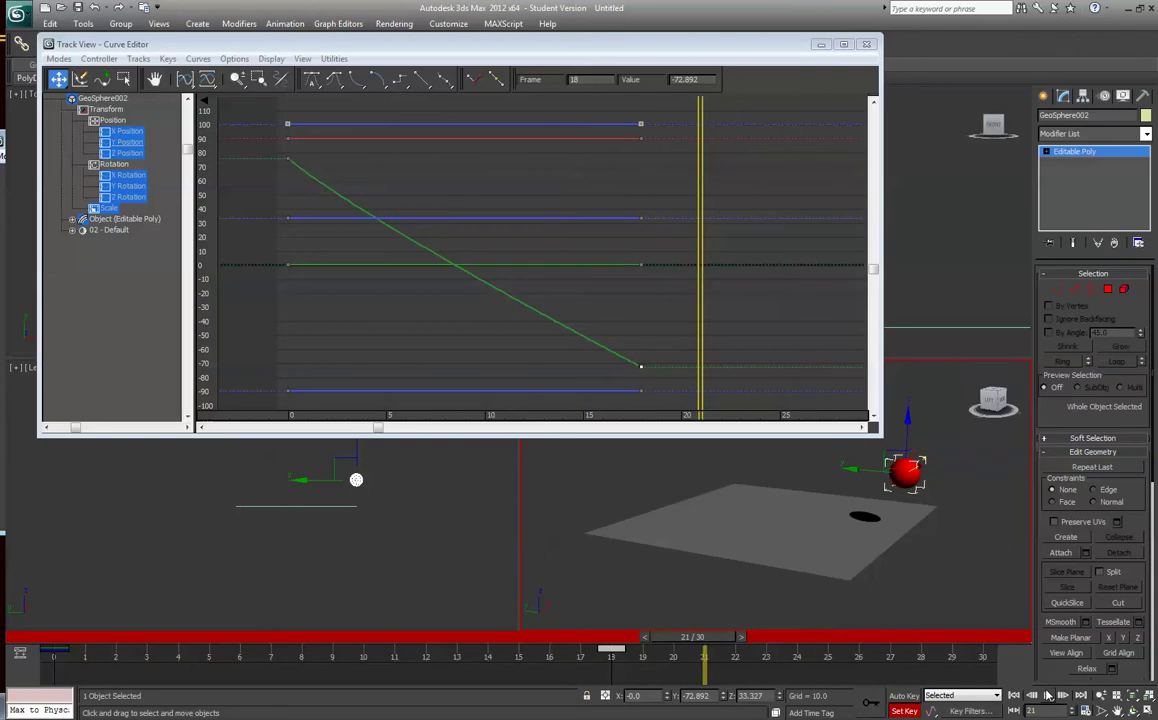
pyautogui.hotkey('ctrl', 'z')
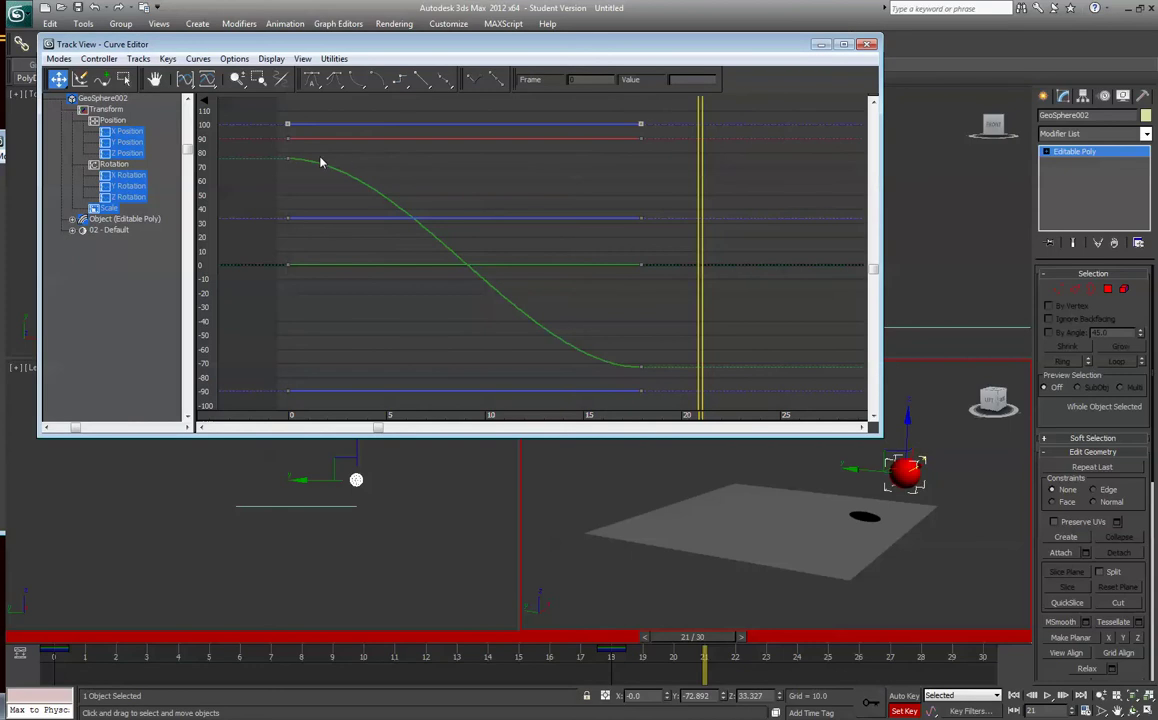
# Step: Strengthen the Y Position easing by extending the frame 0 tangent horizontally to about frame 11 and the frame 18 tangent to about frame 4, and preview it
pyautogui.moveTo(408, 162); pyautogui.dragTo(509, 160)
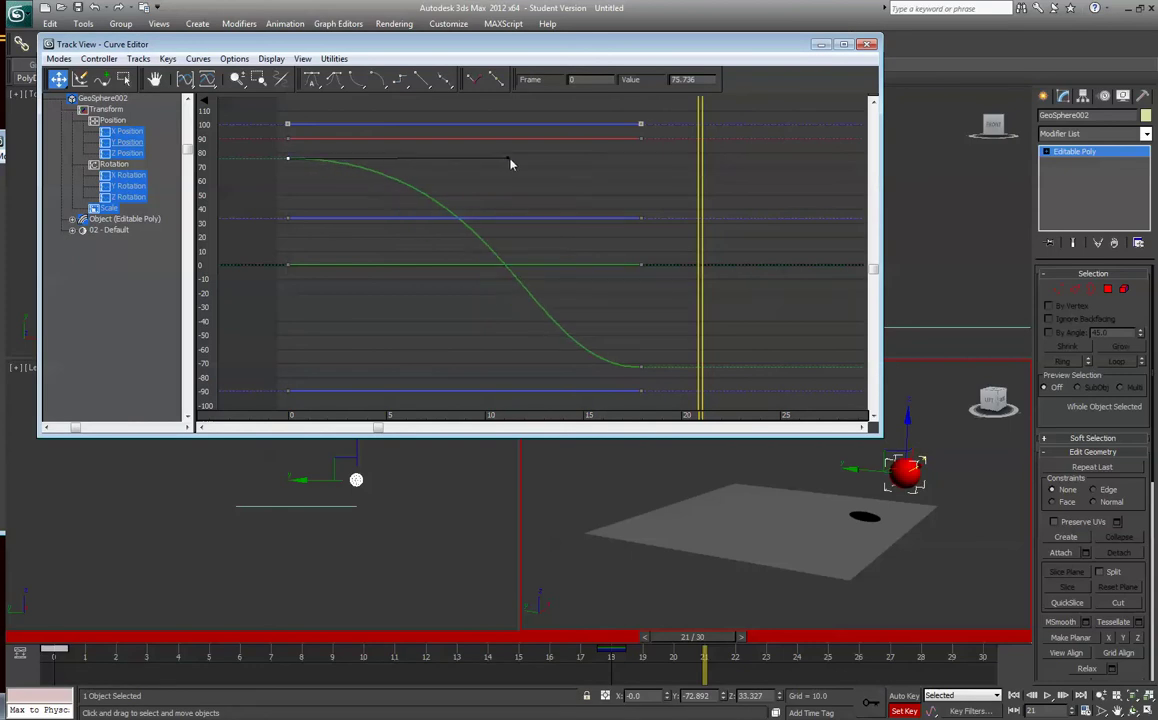
pyautogui.click(641, 366)
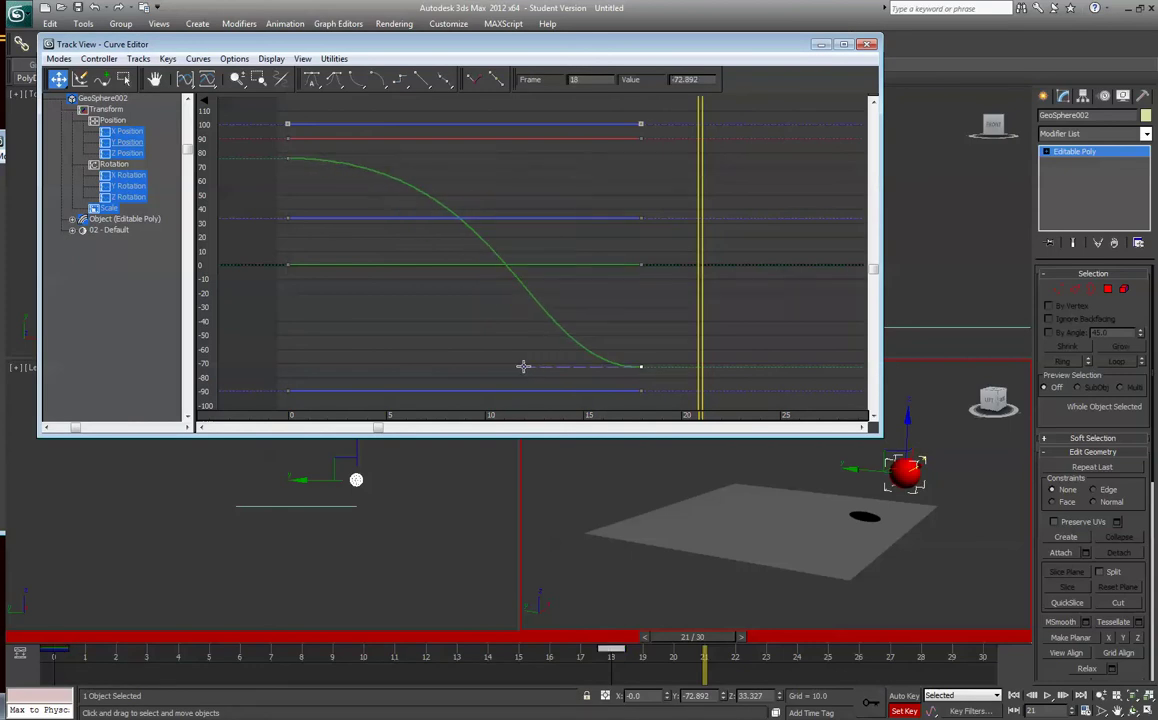
pyautogui.moveTo(523, 366); pyautogui.dragTo(376, 370)
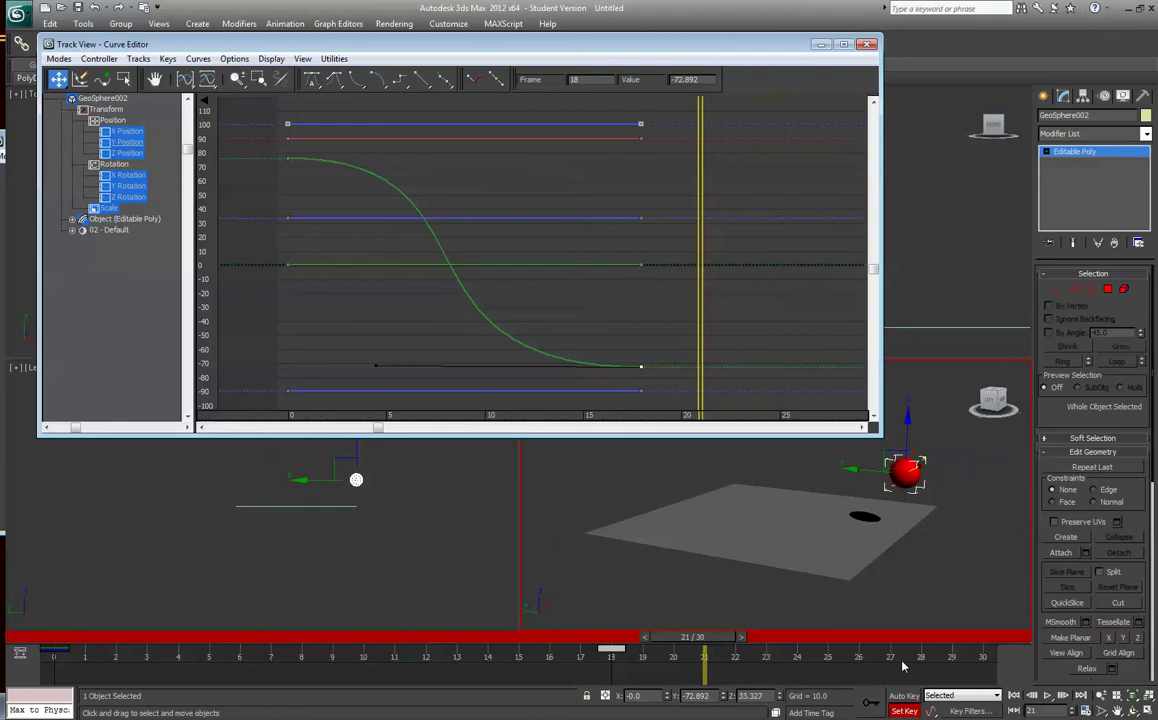
pyautogui.click(1047, 695)
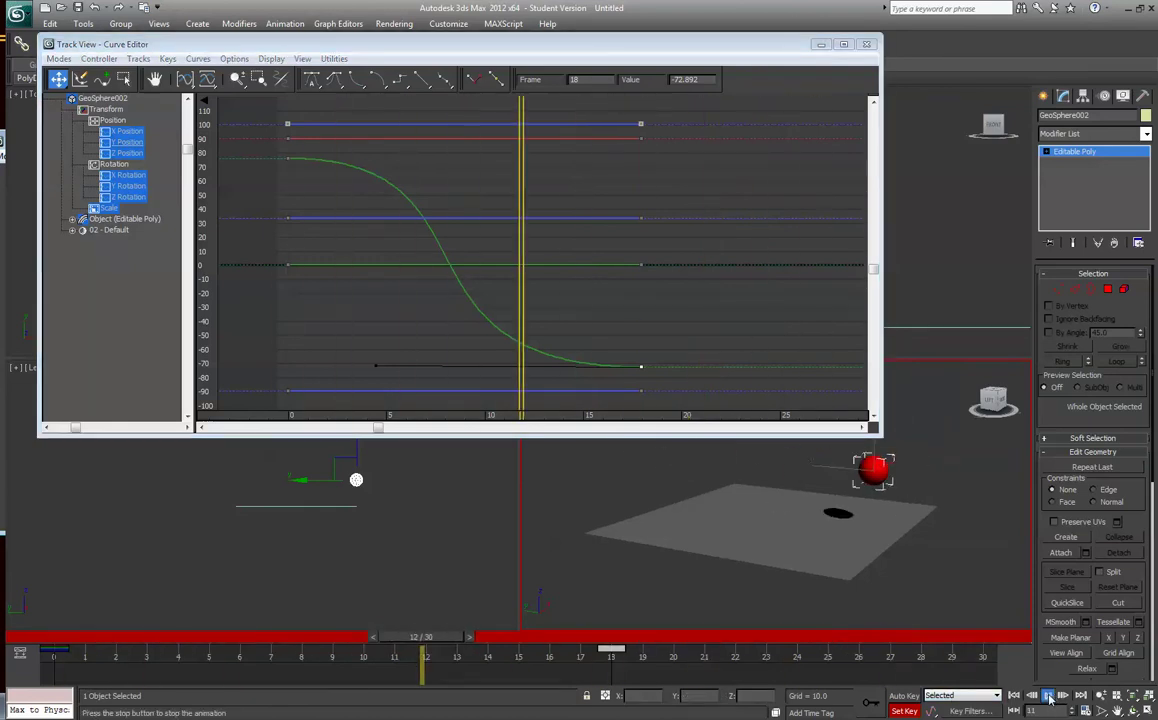
pyautogui.click(1047, 695)
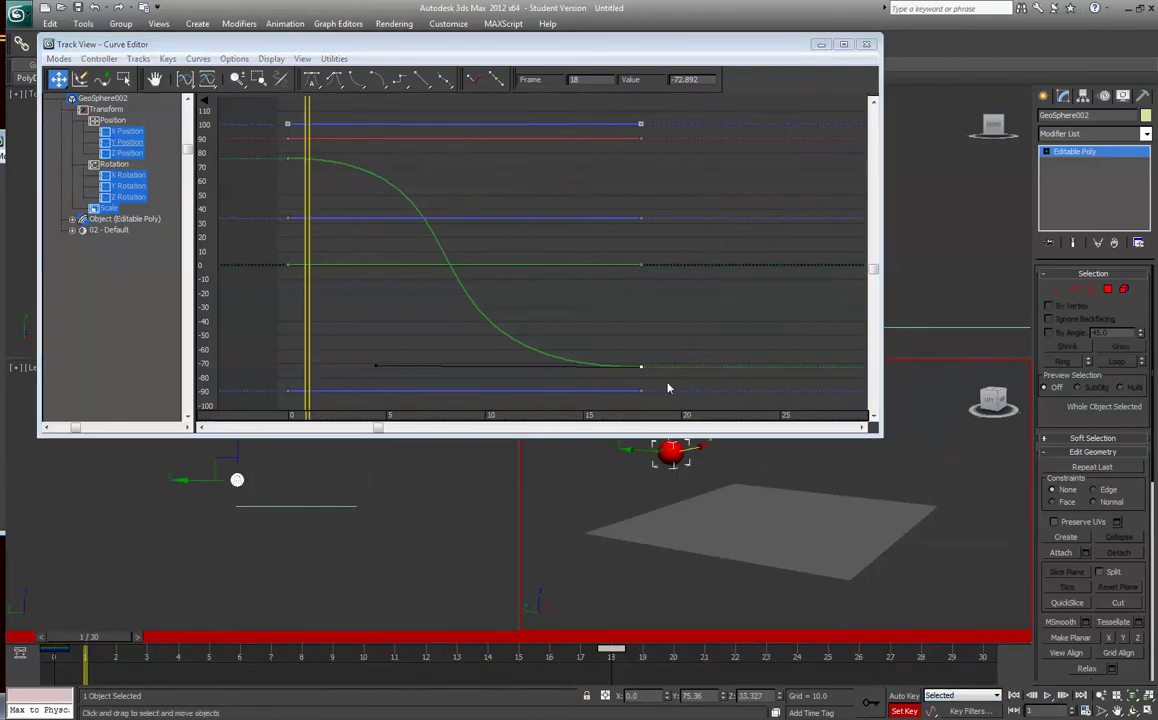
# Step: Turn the Y Position tangents vertical, straight down at frame 0 and straight up at frame 18, and preview the fast start and end
pyautogui.click(288, 158)
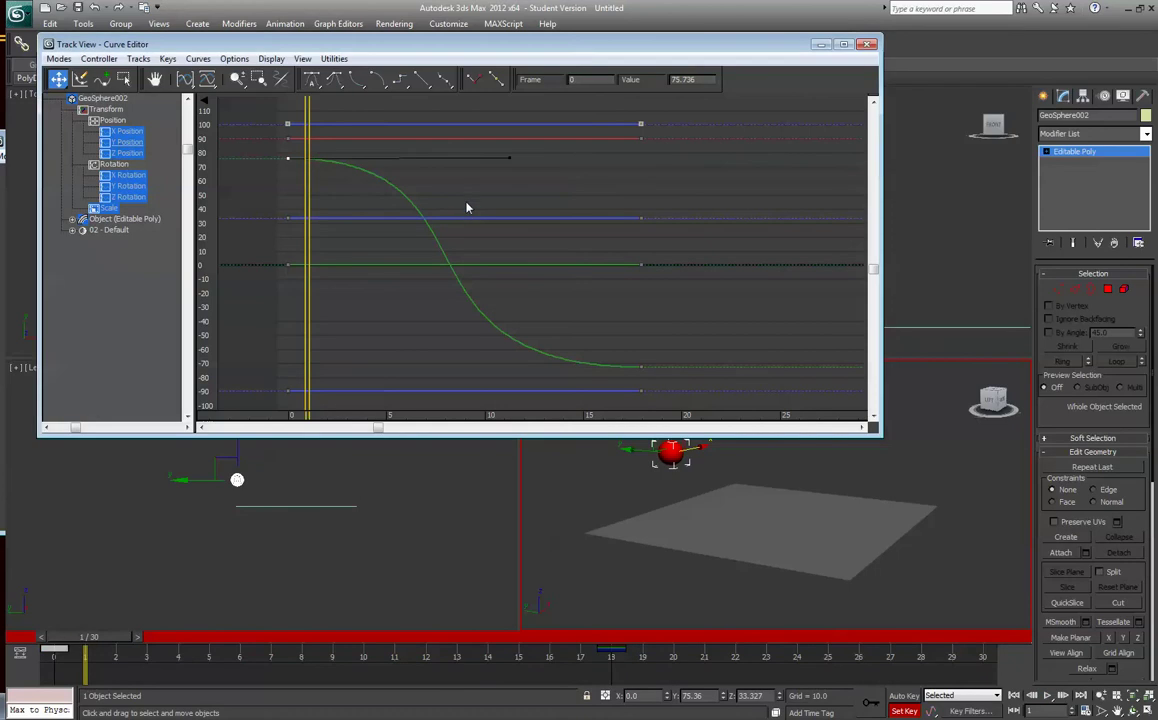
pyautogui.moveTo(510, 158); pyautogui.dragTo(290, 247)
pyautogui.click(636, 368)
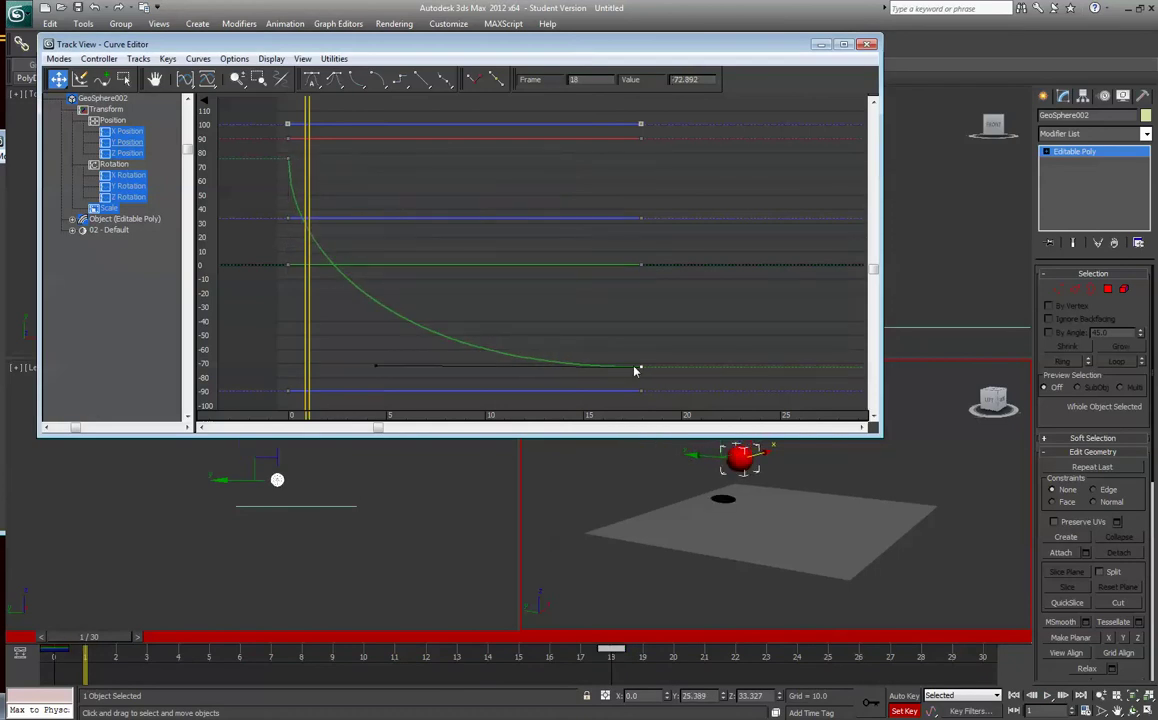
pyautogui.moveTo(378, 371); pyautogui.dragTo(660, 285)
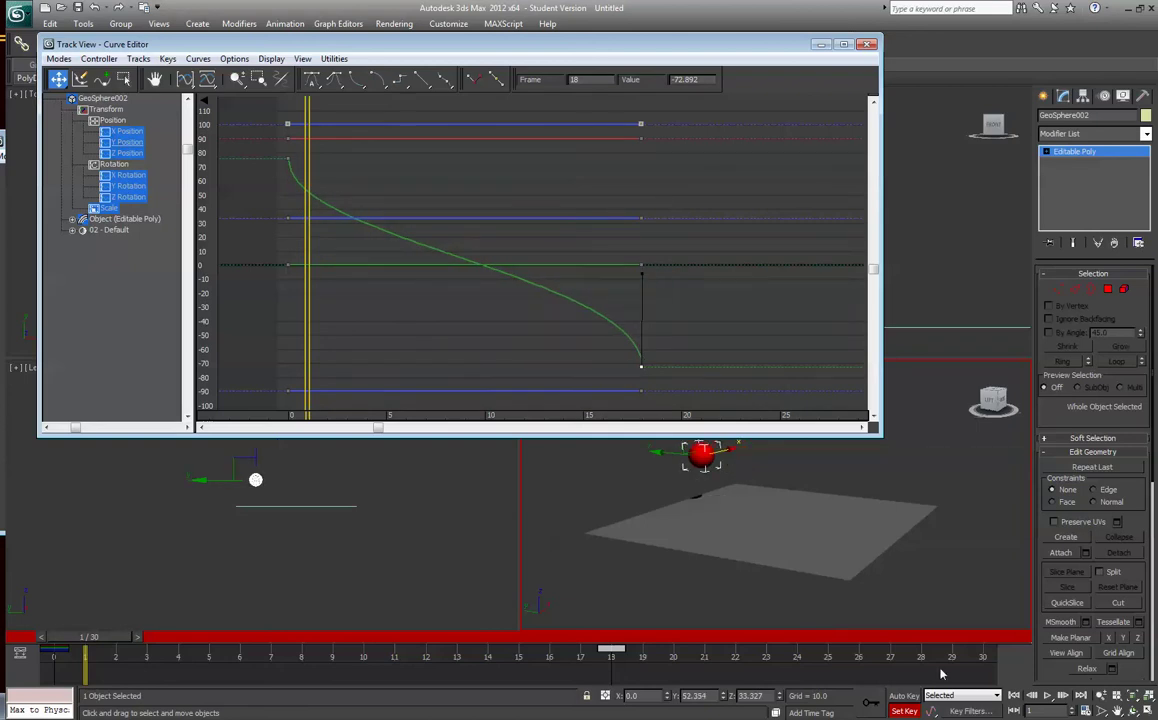
pyautogui.click(1046, 695)
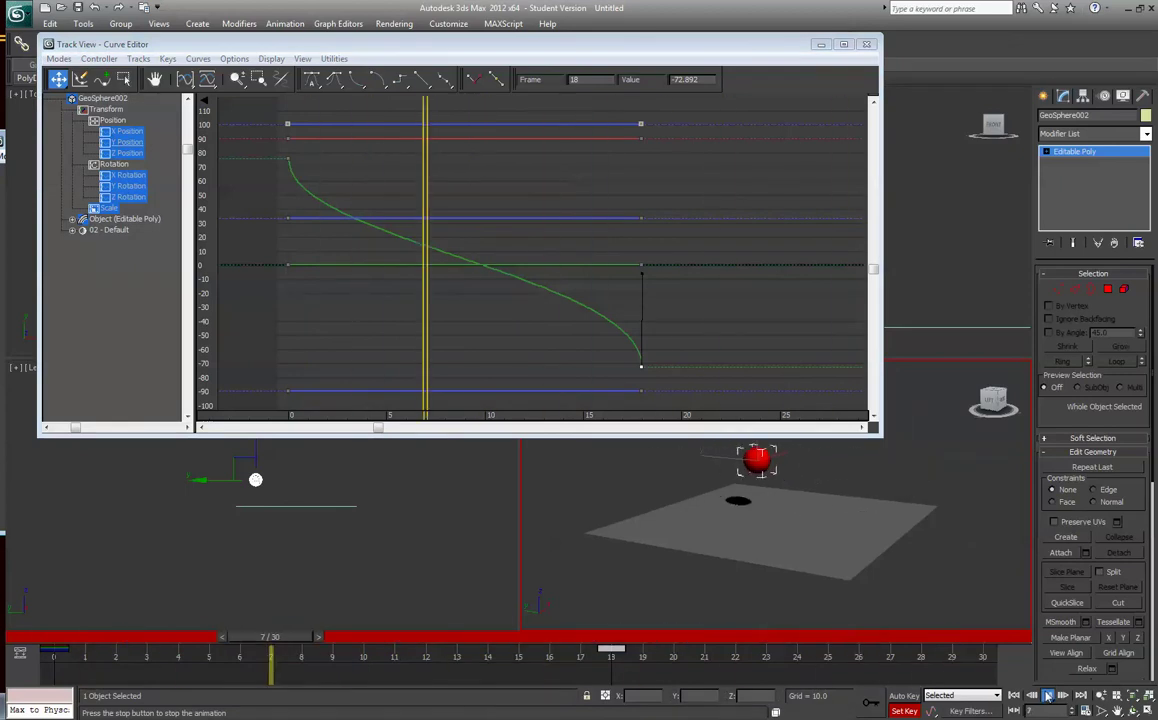
pyautogui.click(1046, 695)
# Step: Undo the vertical and extended tangents on the Y Position curve back to its original easing, and close the Curve Editor
pyautogui.hotkey('ctrl', 'z')
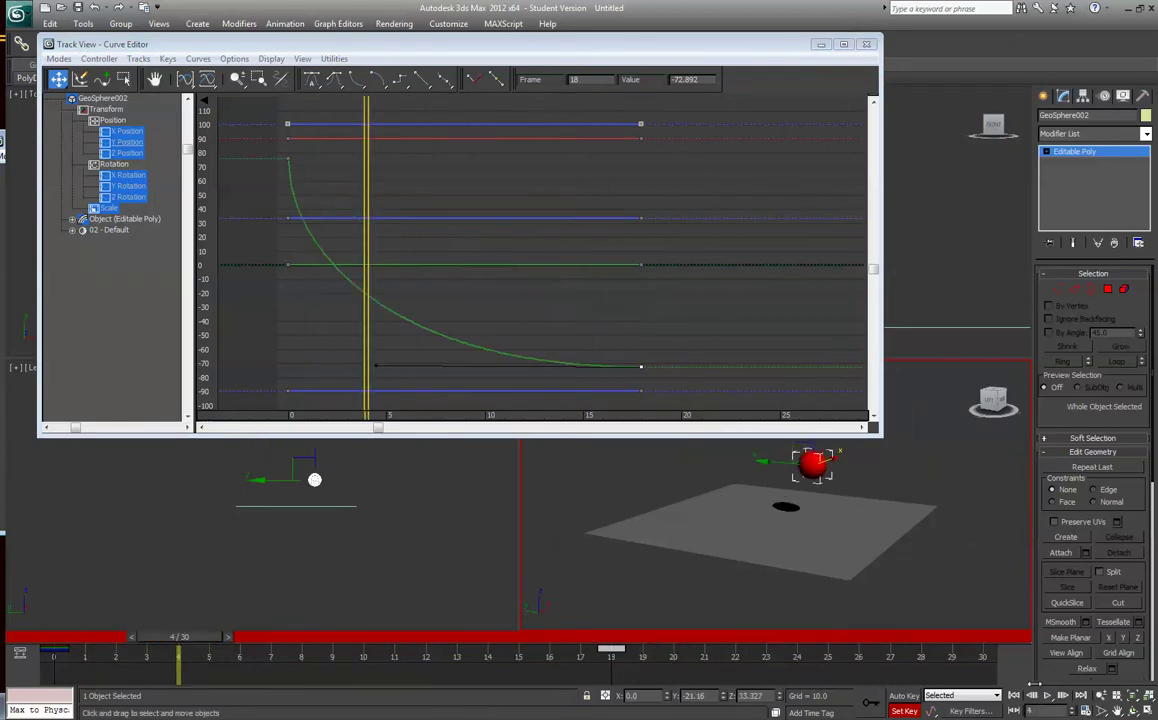
pyautogui.hotkey('ctrl', 'z')
pyautogui.hotkey('ctrl', 'z')
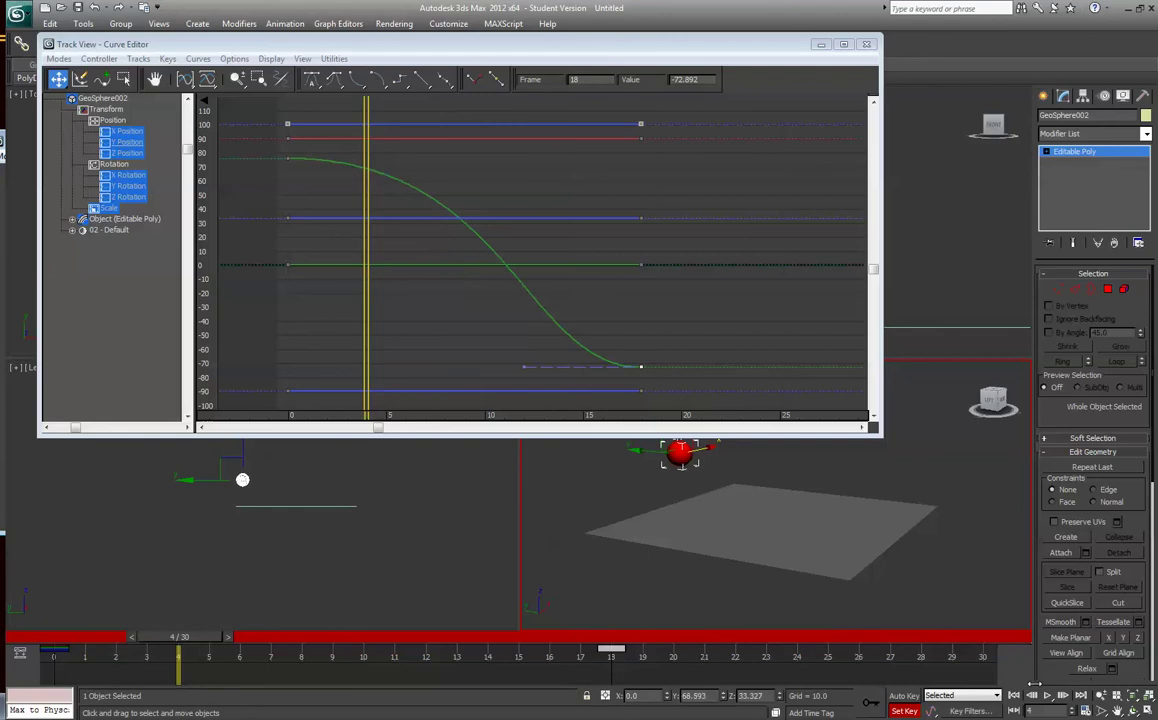
pyautogui.hotkey('ctrl', 'z')
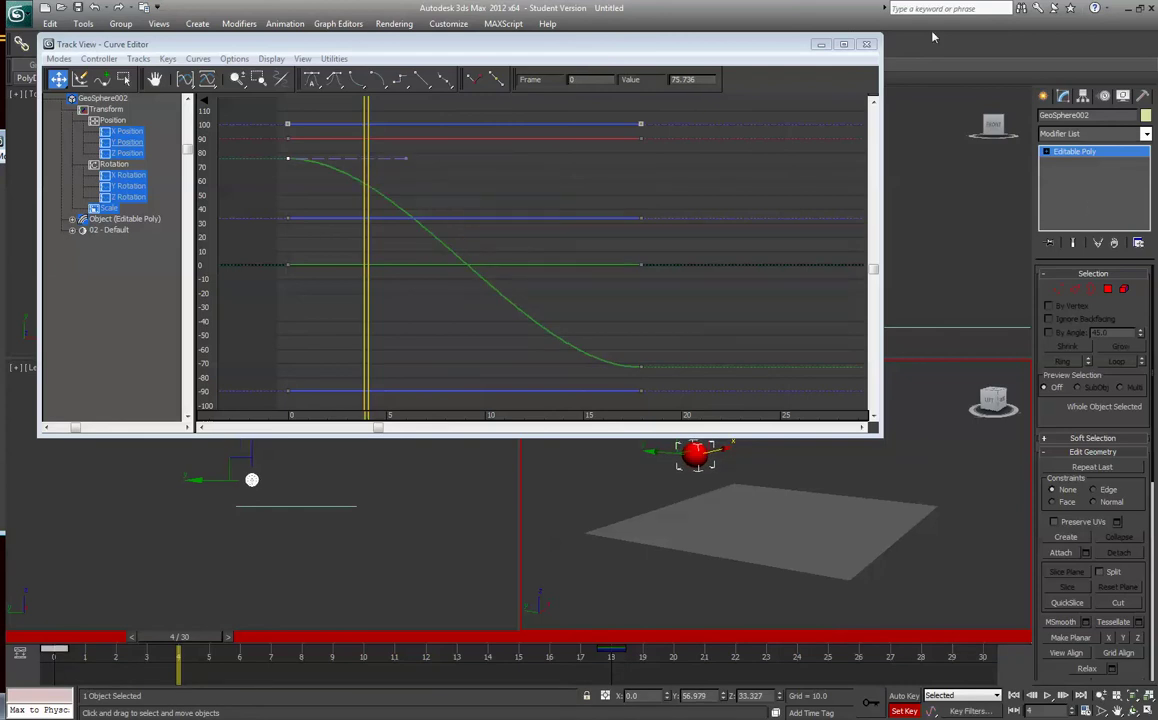
pyautogui.click(866, 44)
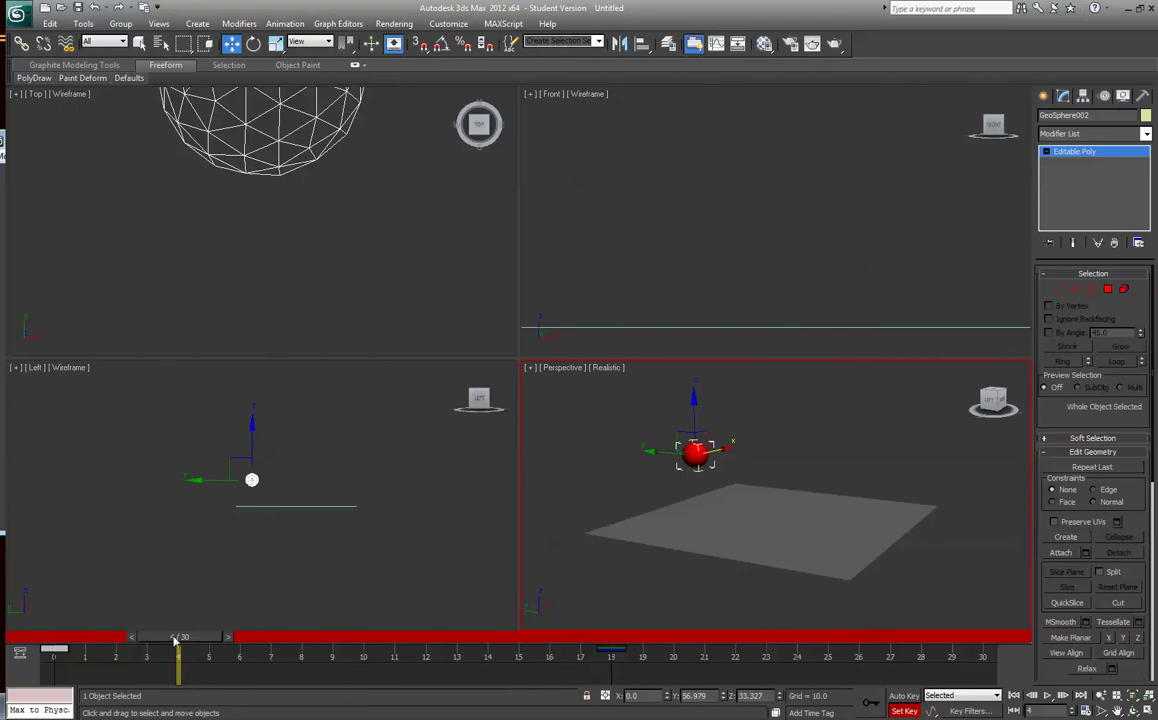
# Step: Delete the ball's key at frame 18, return to frame 0, and turn on Auto Key
pyautogui.moveTo(176, 641); pyautogui.dragTo(605, 641)
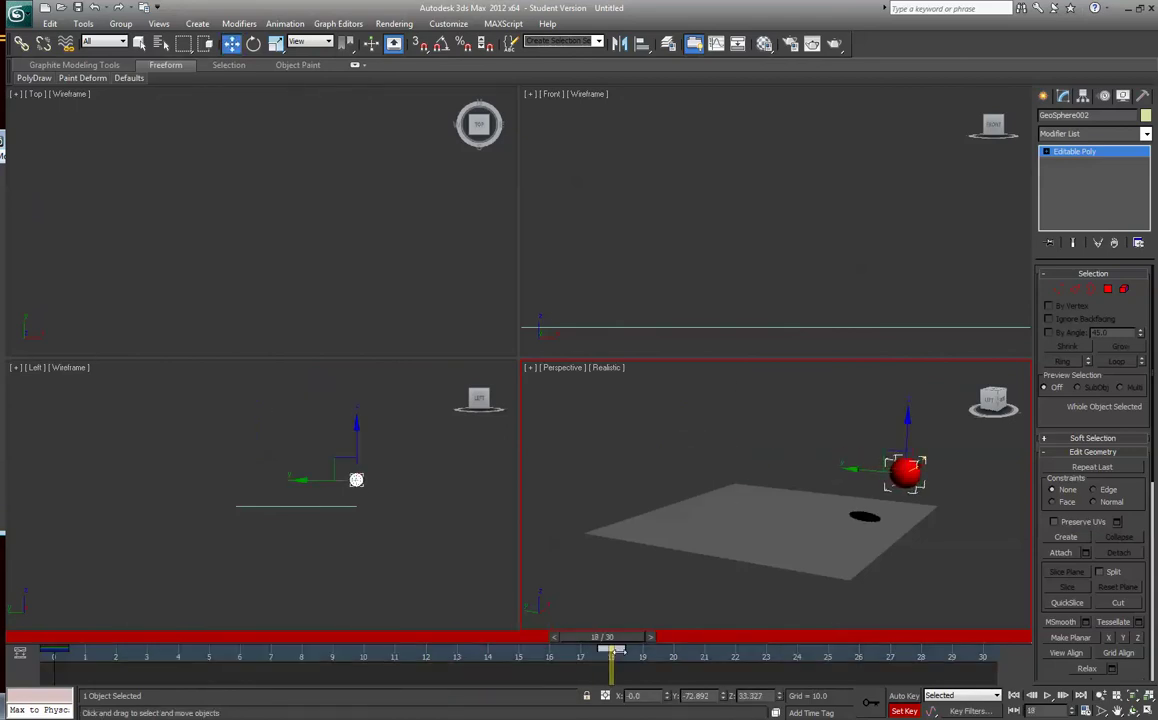
pyautogui.moveTo(605, 641); pyautogui.dragTo(52, 641)
pyautogui.click(904, 697)
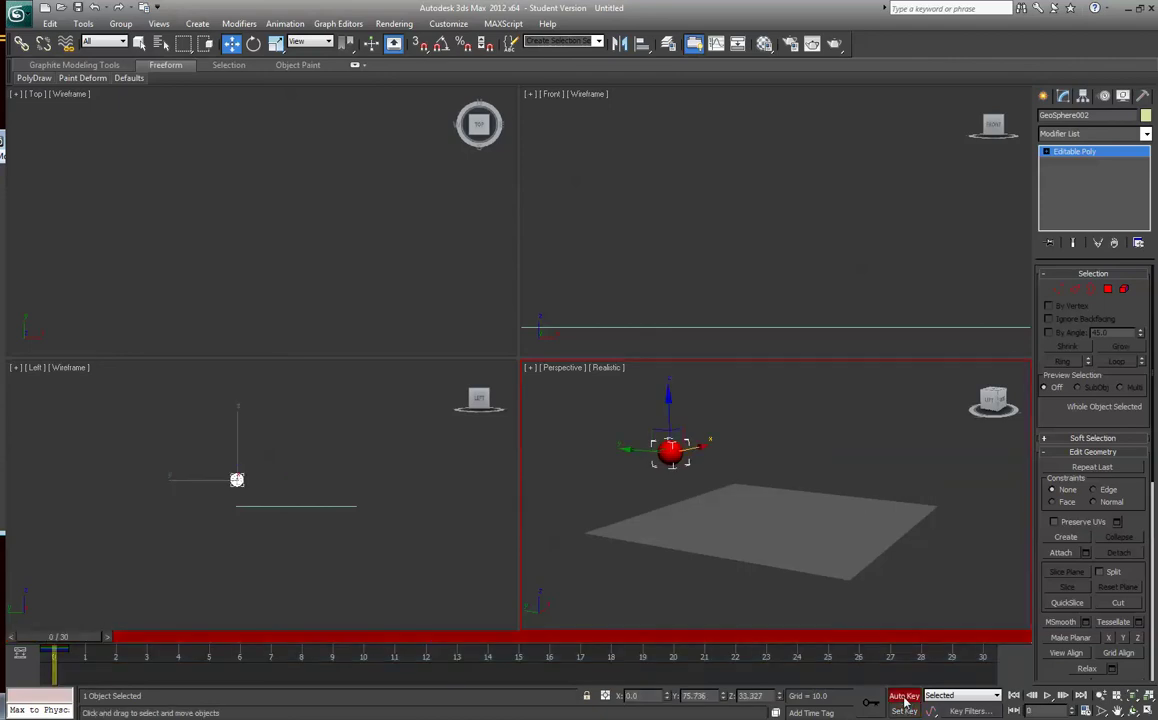
# Step: Key the ball at frame 18 by moving it across the plane to about Y -66.8 in the Left viewport
pyautogui.moveTo(62, 637); pyautogui.dragTo(612, 668)
pyautogui.press('w')
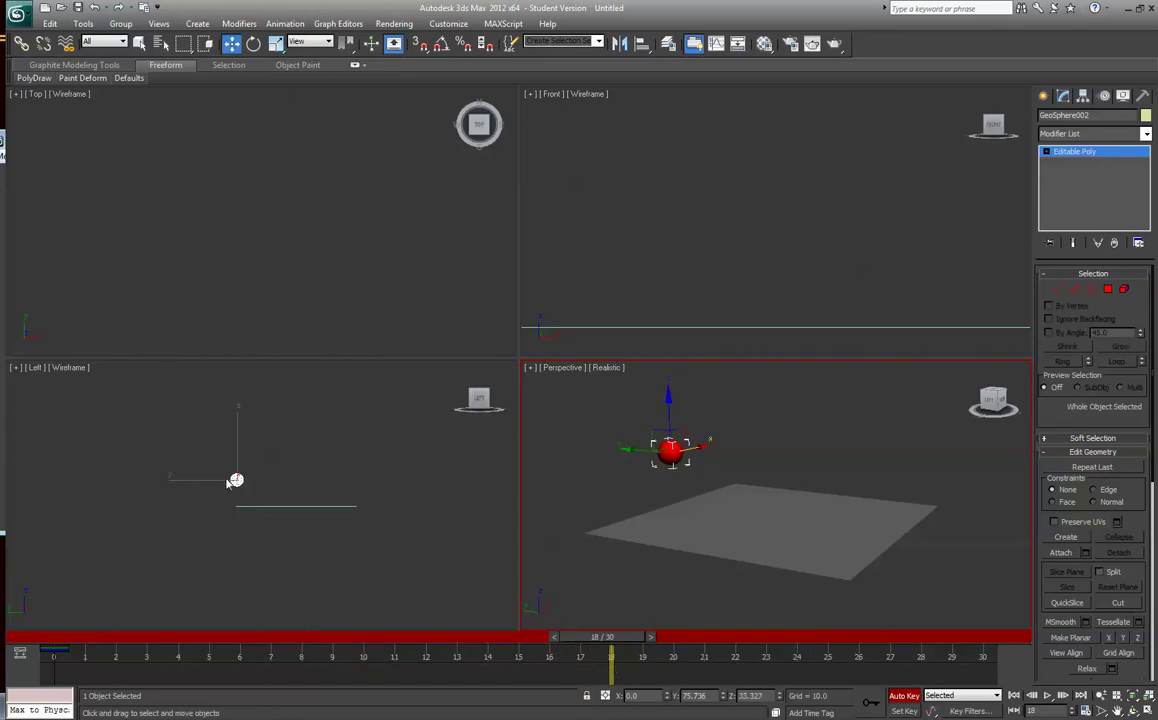
pyautogui.click(269, 479)
pyautogui.moveTo(269, 479); pyautogui.dragTo(386, 480)
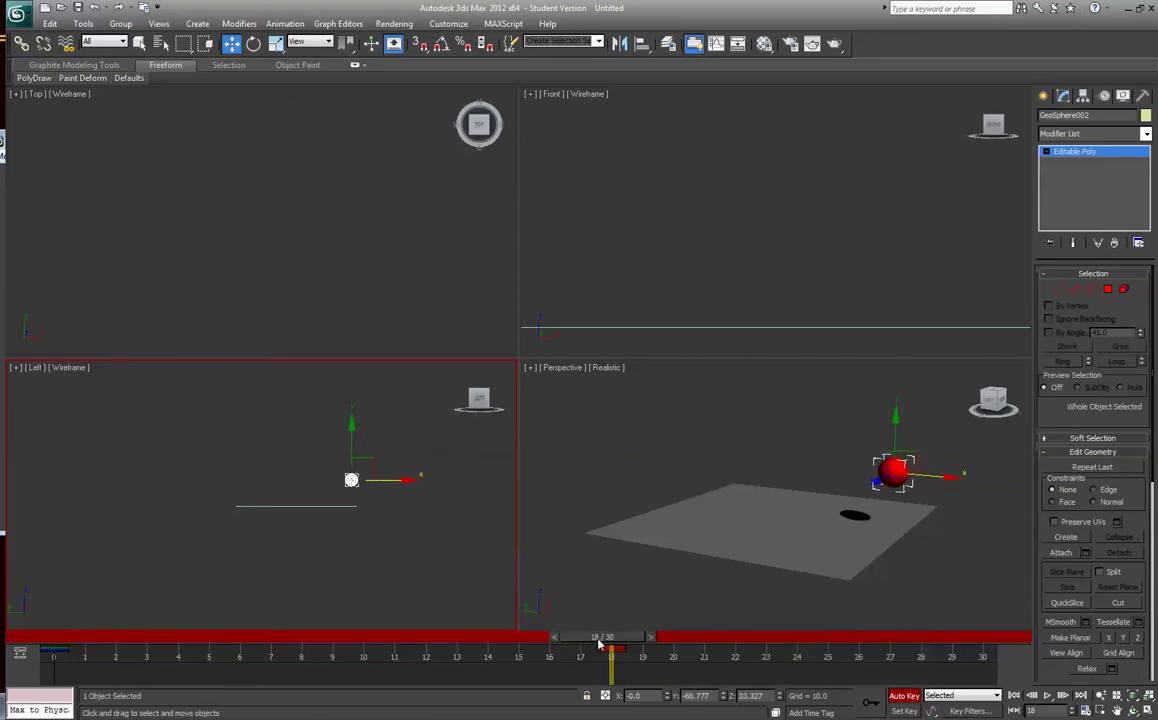
# Step: Scrub back to frame 0 and preview the auto-keyed ball motion in the Left and Perspective viewports
pyautogui.moveTo(600, 645); pyautogui.dragTo(60, 612)
pyautogui.press('w')
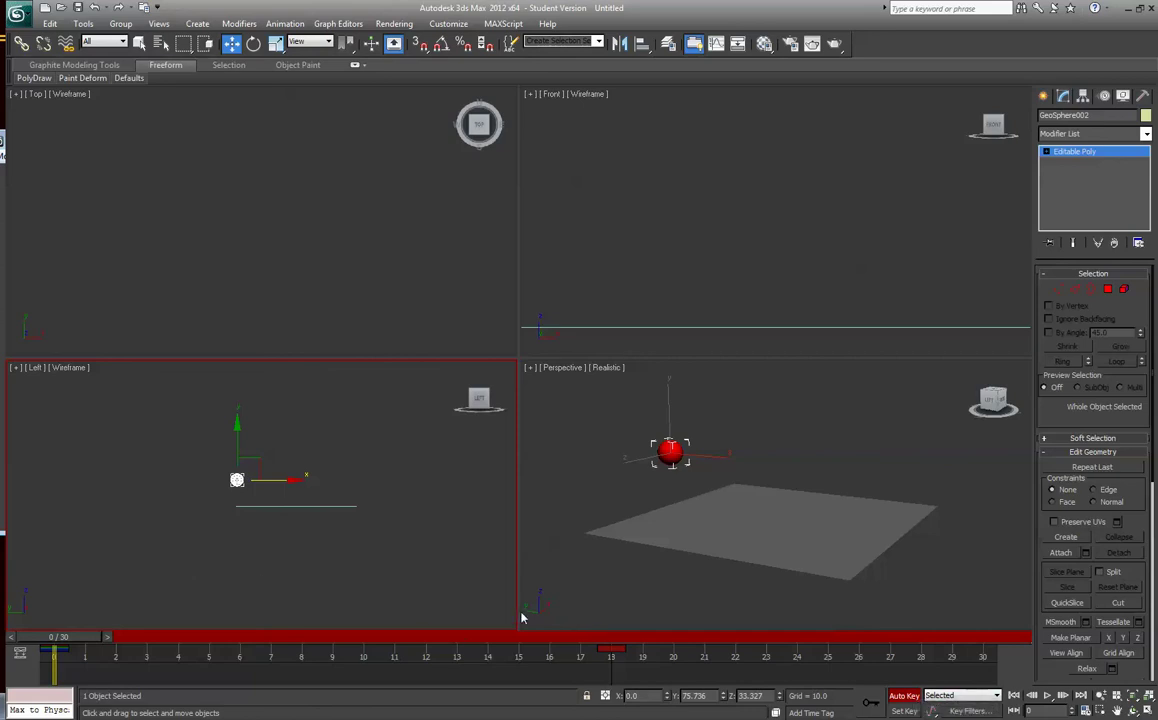
pyautogui.moveTo(76, 645)
pyautogui.mouseDown()
pyautogui.moveTo(398, 640)
pyautogui.moveTo(76, 640)
pyautogui.mouseUp()
pyautogui.click(1047, 695)
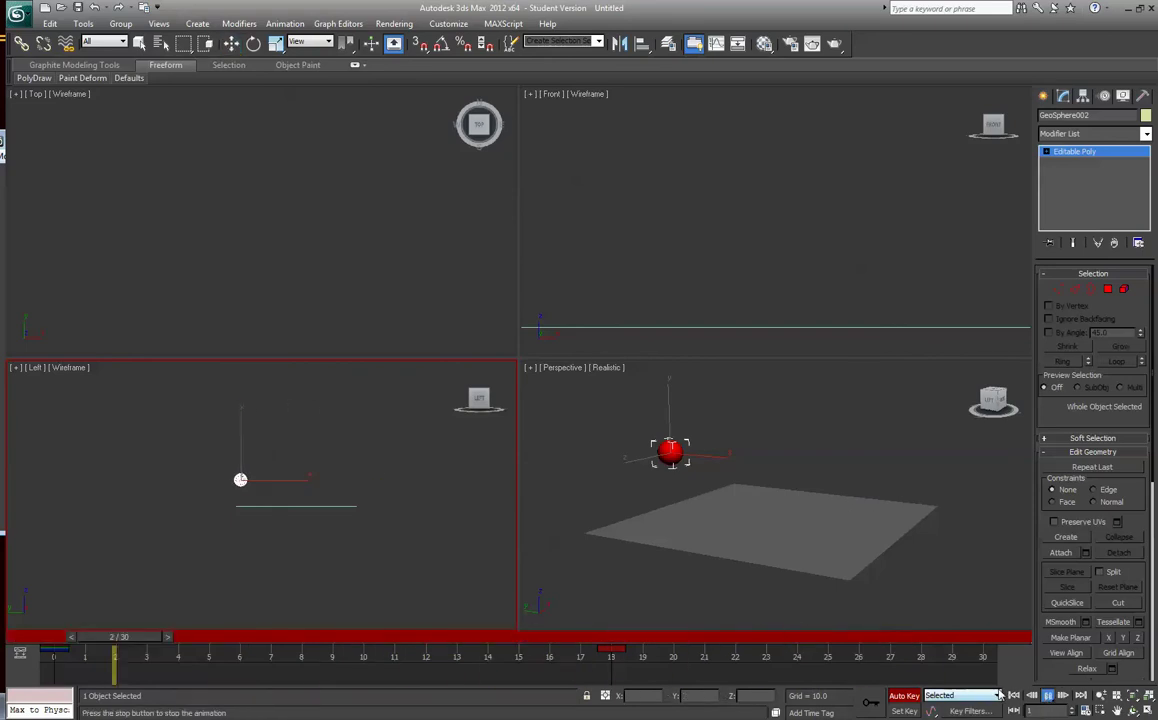
pyautogui.click(1047, 695)
pyautogui.rightClick(874, 551)
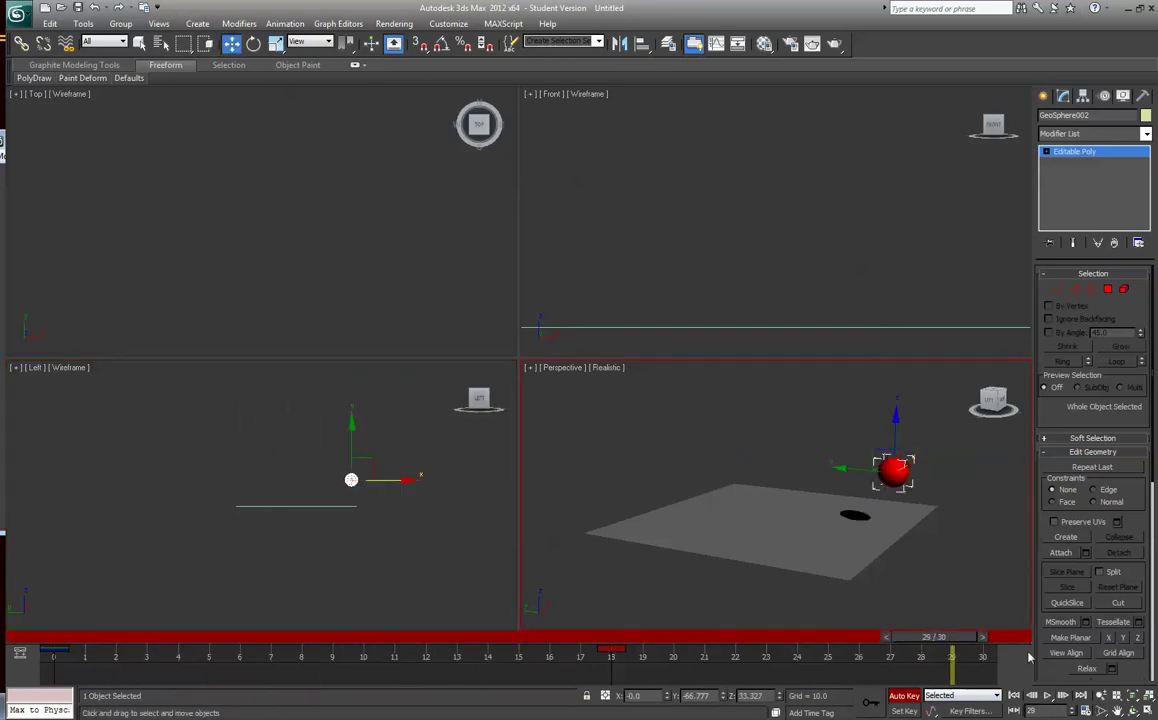
pyautogui.click(1047, 695)
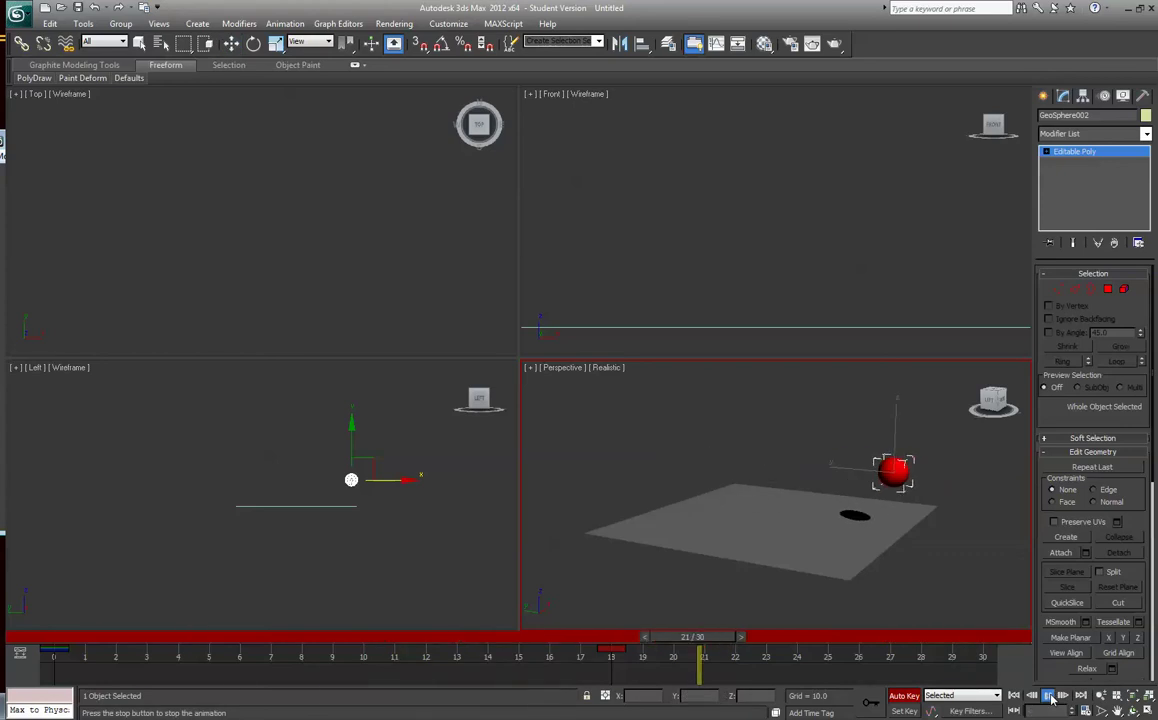
pyautogui.click(1047, 695)
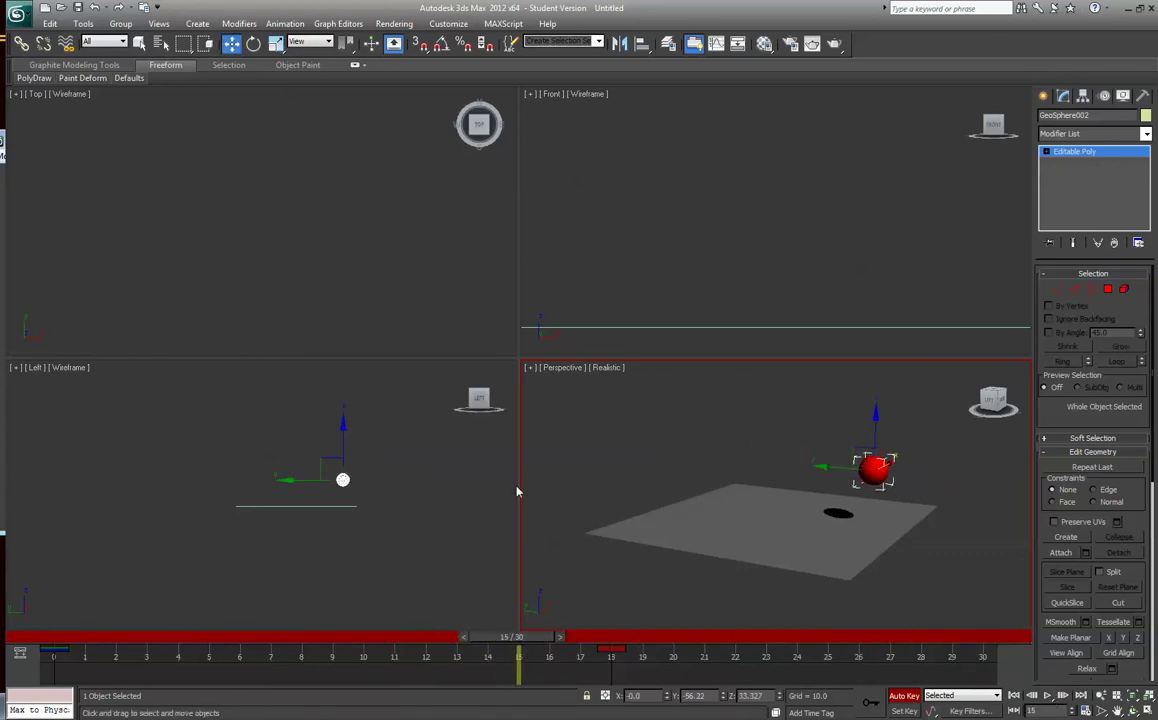
# Step: Undo the ball's move and its auto-created key at frame 18
pyautogui.hotkey('ctrl', 'z')
pyautogui.hotkey('ctrl', 'z')
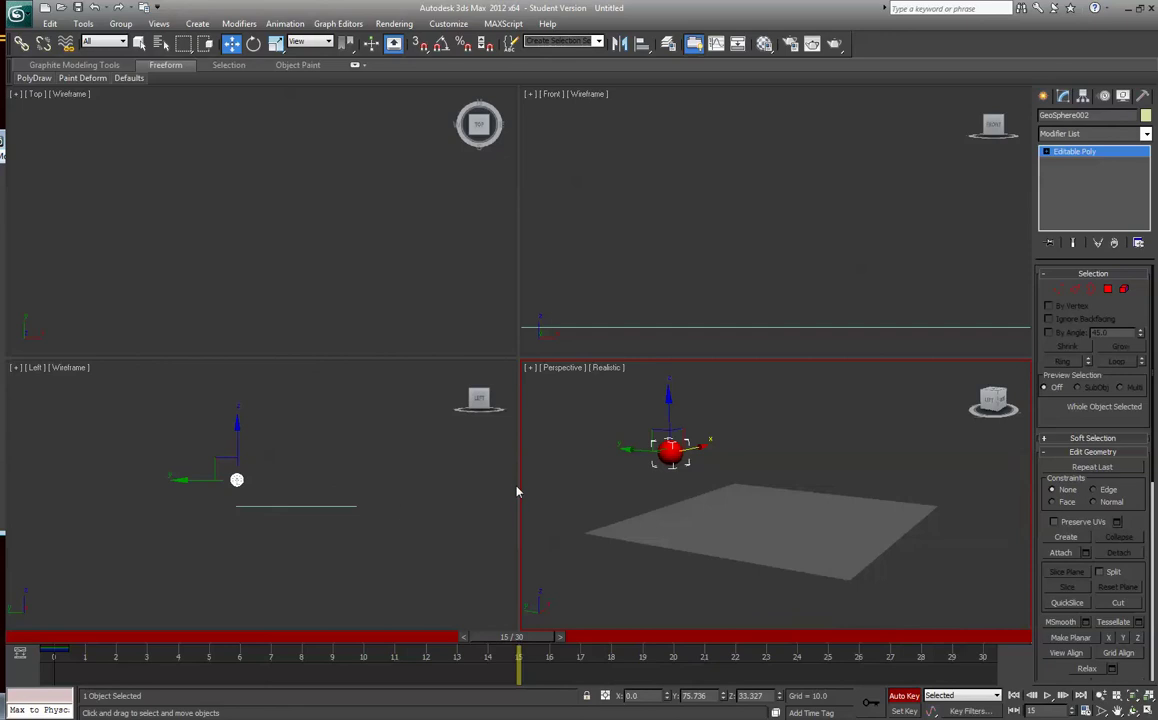
# Step: Maximize the Left viewport and raise the ball at frame 0 to about Z 132.7, above the plane's near edge
pyautogui.rightClick(302, 460)
pyautogui.hotkey('alt', 'w')
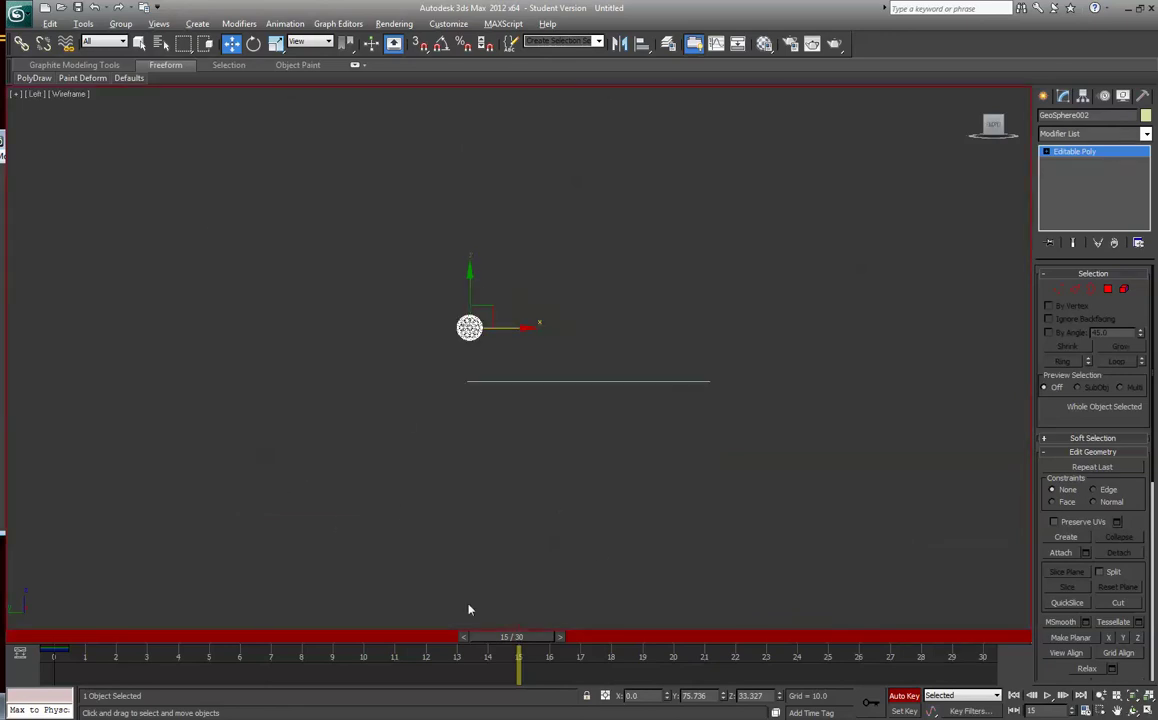
pyautogui.moveTo(527, 630); pyautogui.dragTo(103, 589)
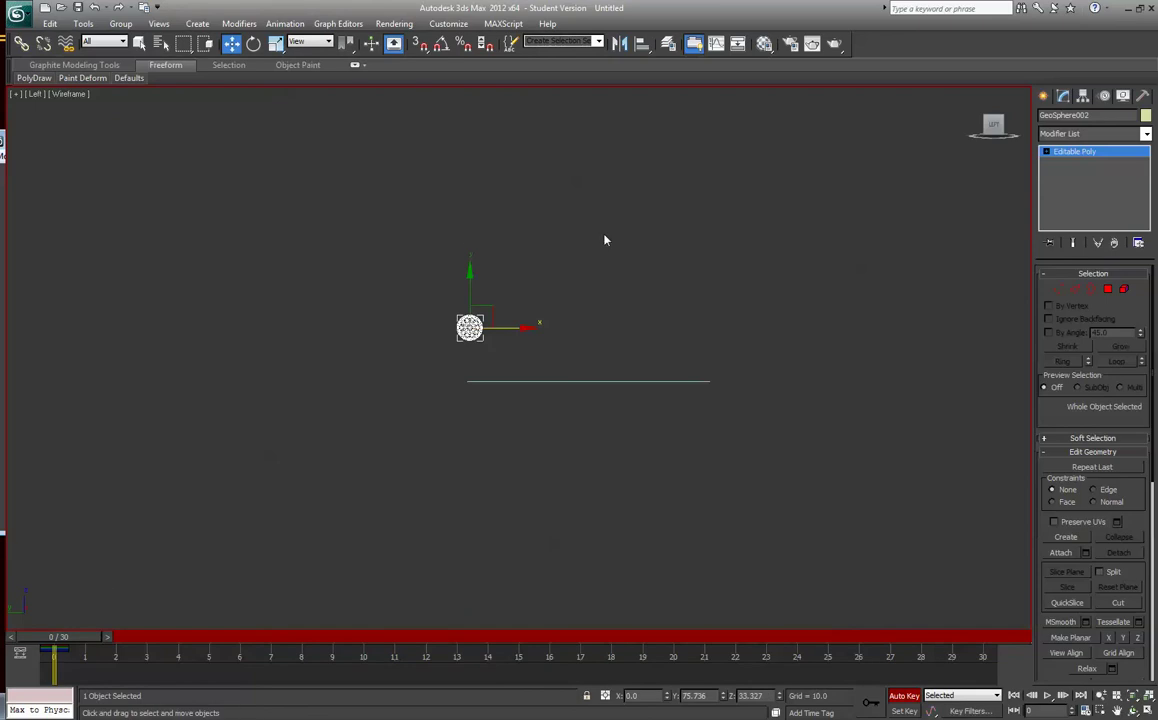
pyautogui.moveTo(487, 303); pyautogui.dragTo(484, 150)
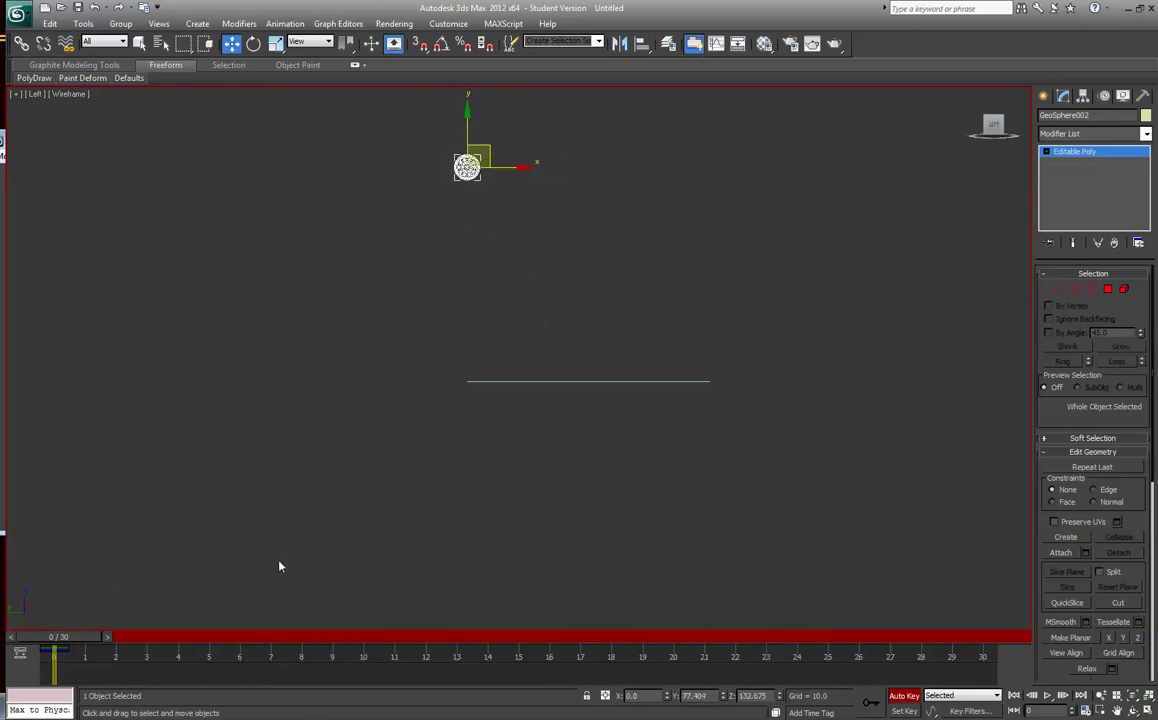
# Step: Key the ball touching the plane at frame 8 and rising to about Y 4.3, Z 84.6 at frame 16
pyautogui.moveTo(66, 634); pyautogui.dragTo(310, 636)
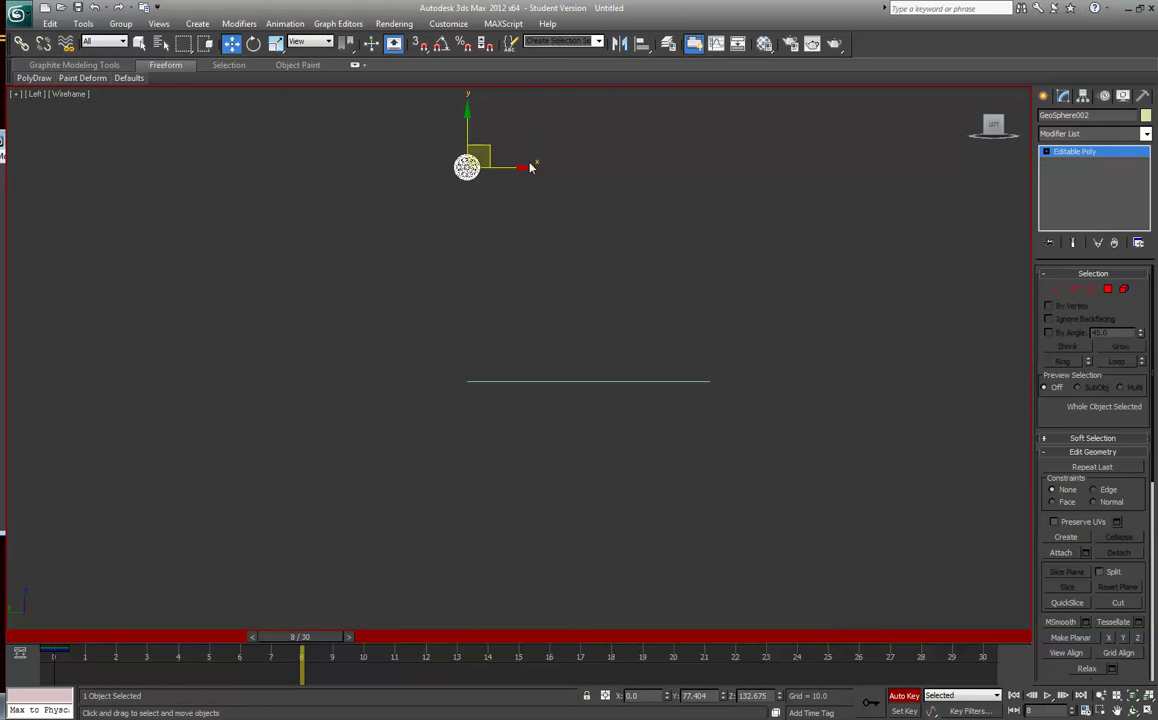
pyautogui.moveTo(489, 154); pyautogui.dragTo(557, 354)
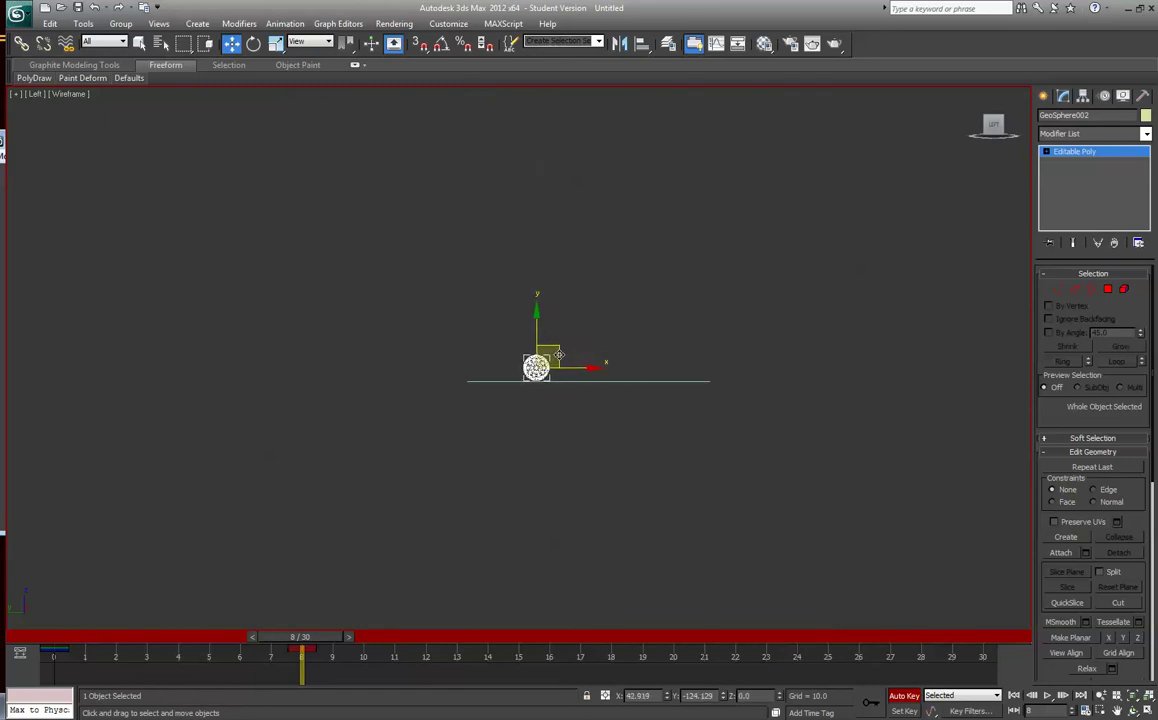
pyautogui.moveTo(313, 638); pyautogui.dragTo(560, 638)
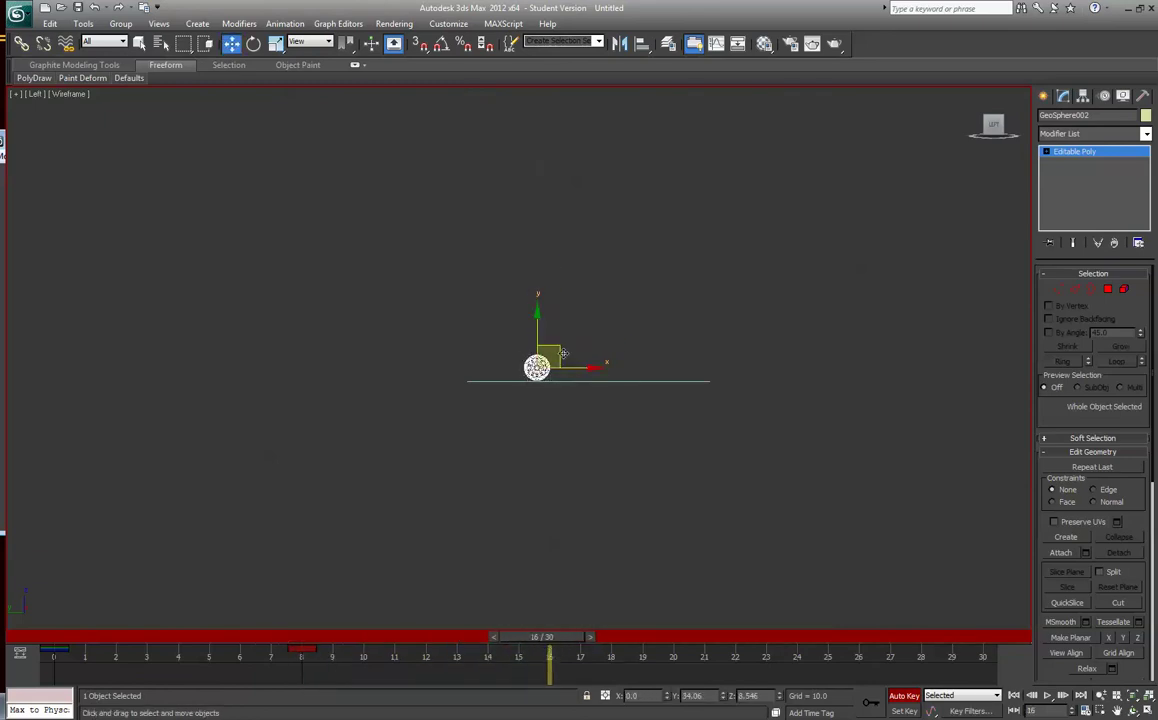
pyautogui.moveTo(557, 352); pyautogui.dragTo(606, 229)
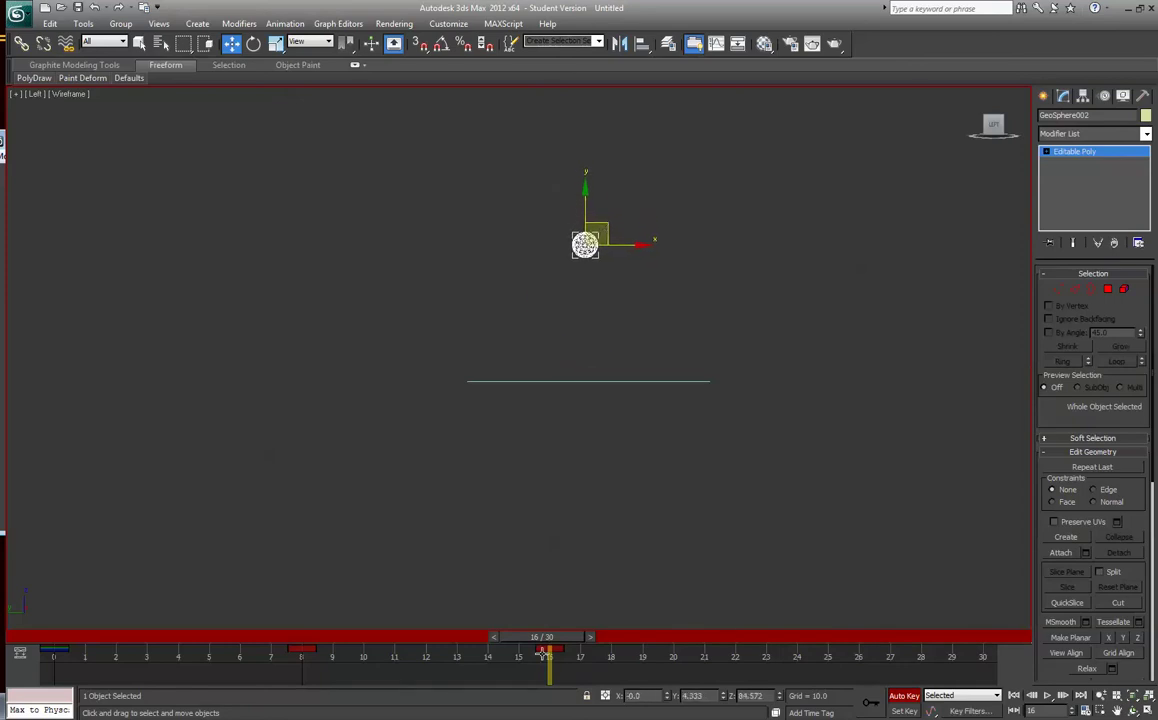
# Step: Key the ball landing at about Y -33, Z 7.6 at frame 24 and rising above the plane's far edge at frame 30
pyautogui.moveTo(556, 634); pyautogui.dragTo(784, 636)
pyautogui.moveTo(605, 228); pyautogui.dragTo(665, 352)
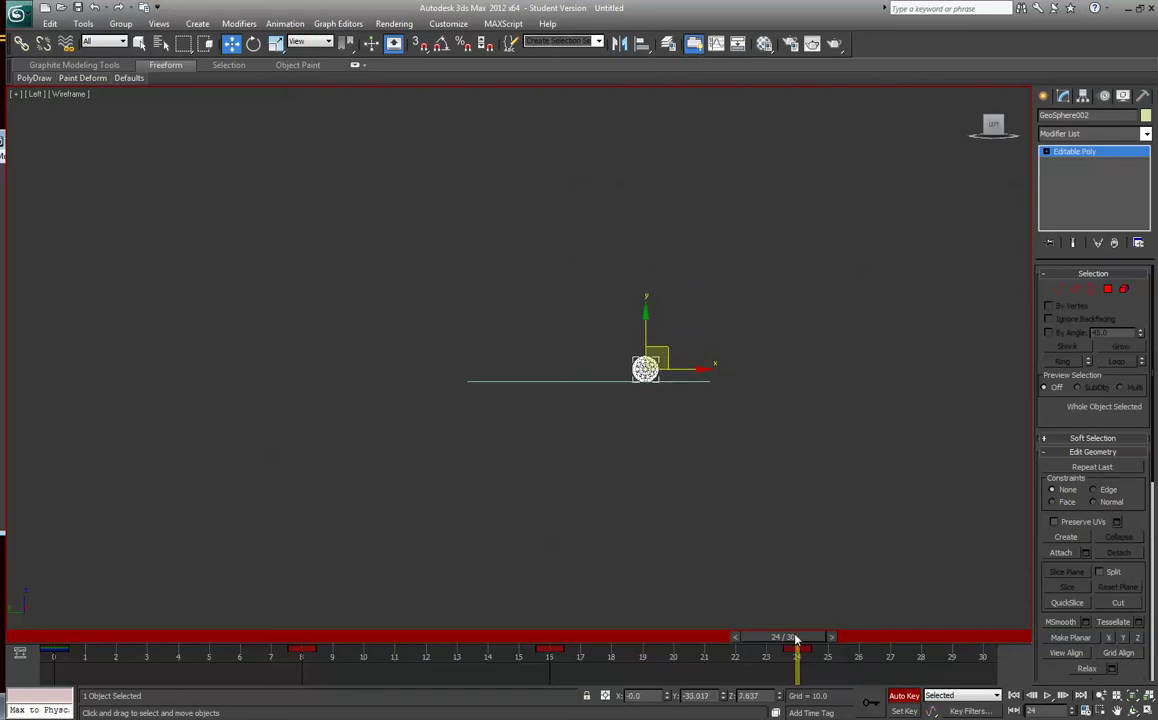
pyautogui.moveTo(797, 638); pyautogui.dragTo(978, 637)
pyautogui.moveTo(663, 349); pyautogui.dragTo(723, 278)
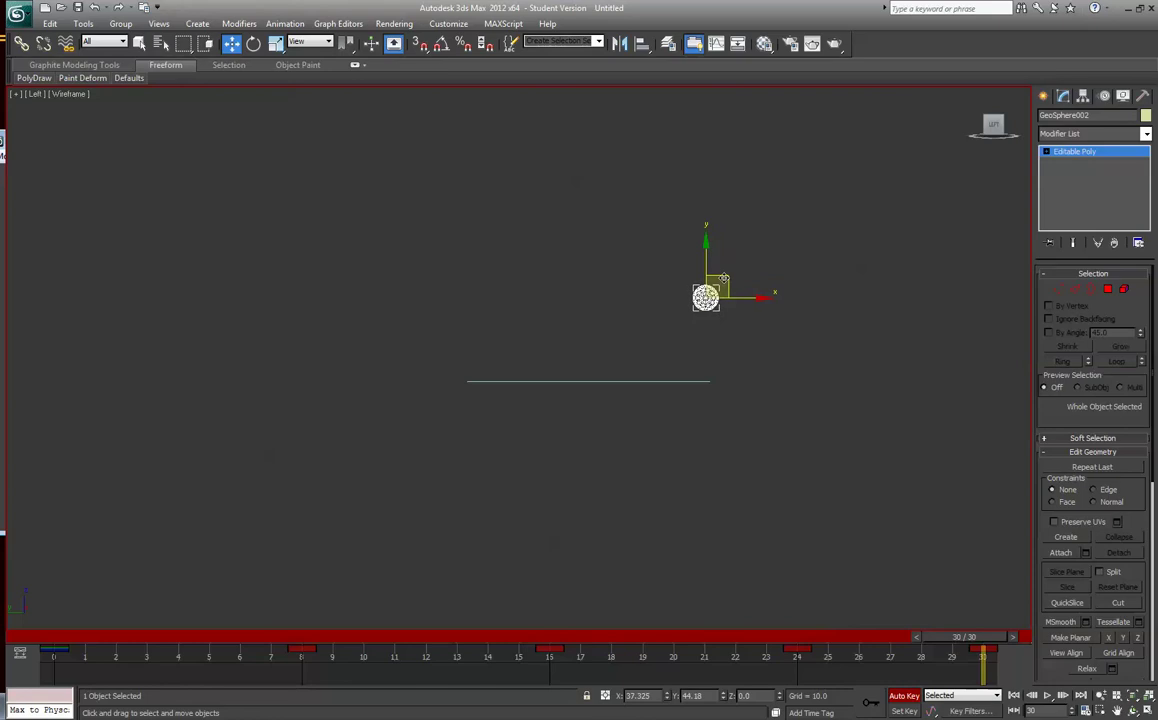
# Step: Raise the ball's bounce peak at frame 16 to about Z 96.4, and scrub between frames 0 and 16 to check the bounce
pyautogui.moveTo(964, 637); pyautogui.dragTo(543, 637)
pyautogui.press('w')
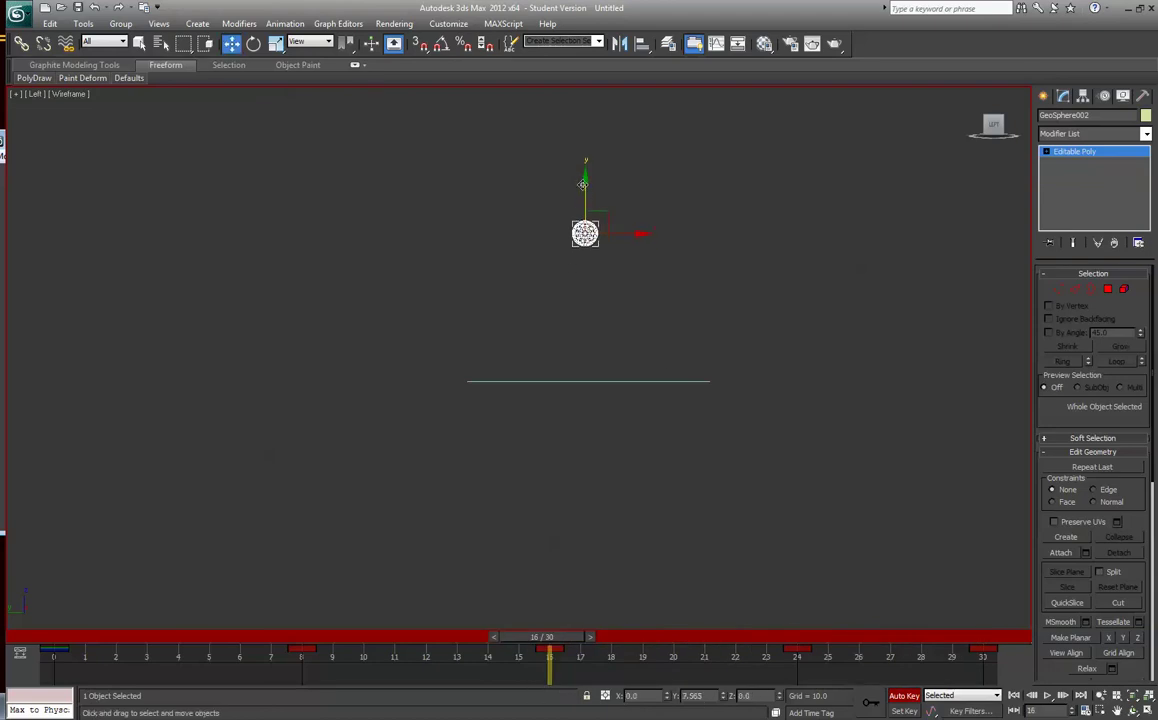
pyautogui.press('q')
pyautogui.moveTo(551, 635); pyautogui.dragTo(46, 510)
pyautogui.press('w')
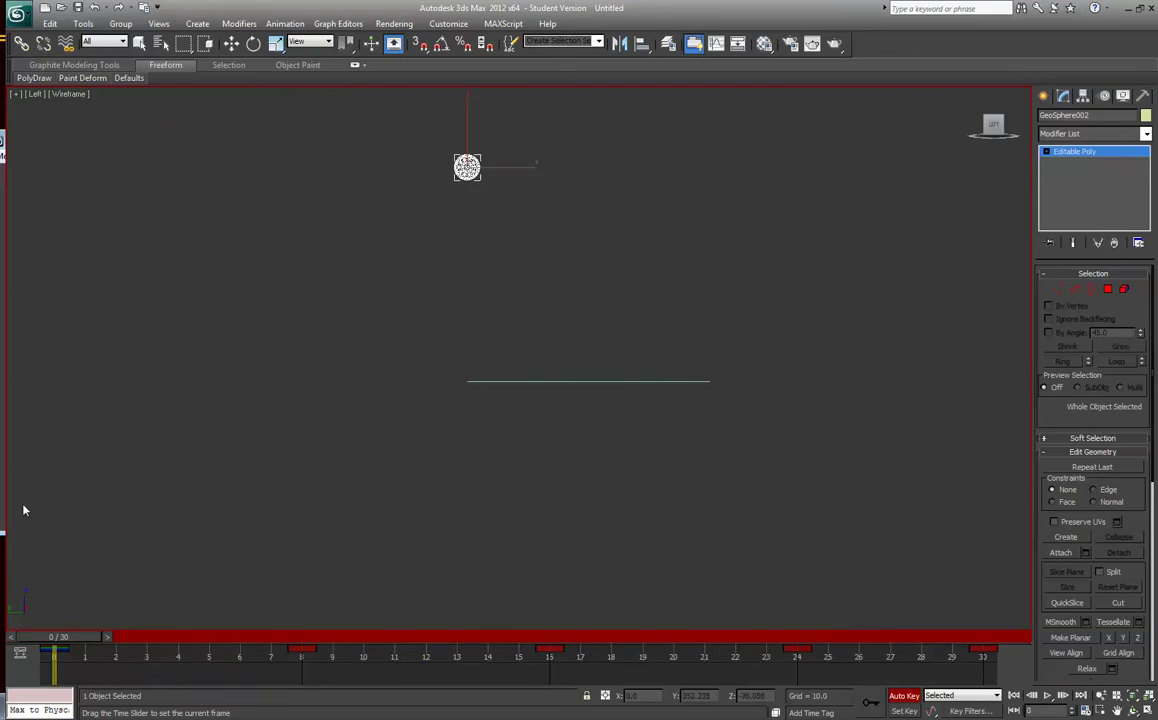
pyautogui.press('w')
pyautogui.moveTo(85, 639); pyautogui.dragTo(572, 660)
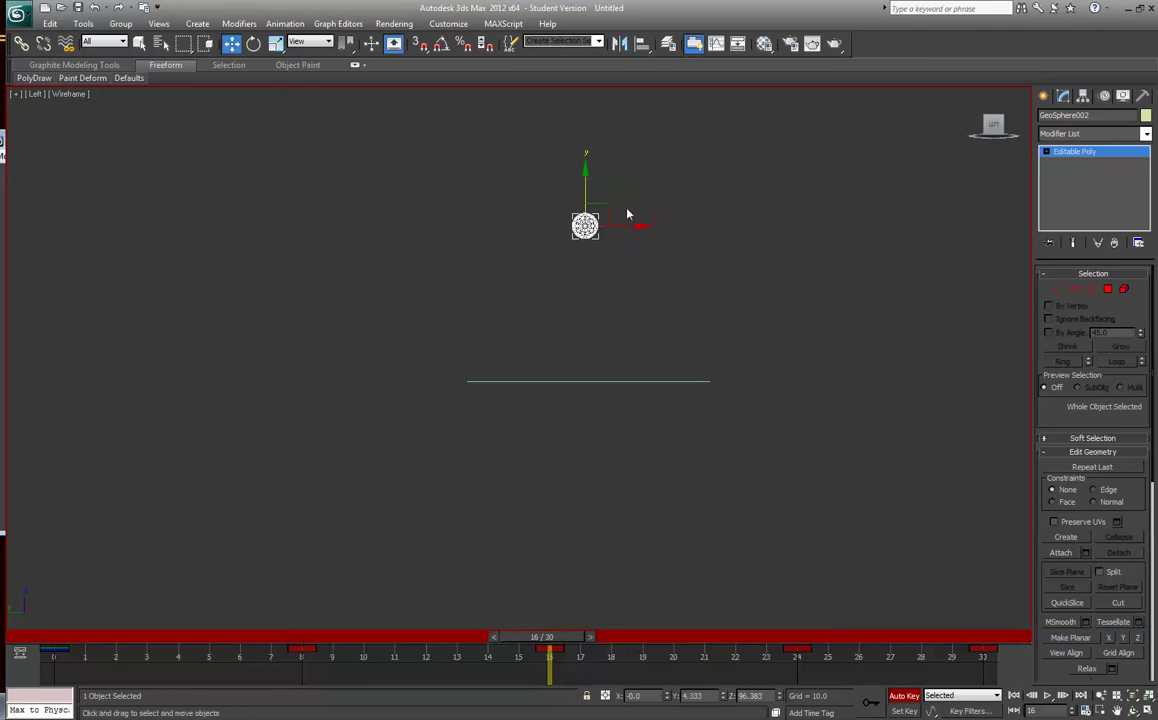
# Step: Open the Curve Editor for the ball, shrink its window to reveal the viewport, and scrub to frame 19
pyautogui.click(717, 45)
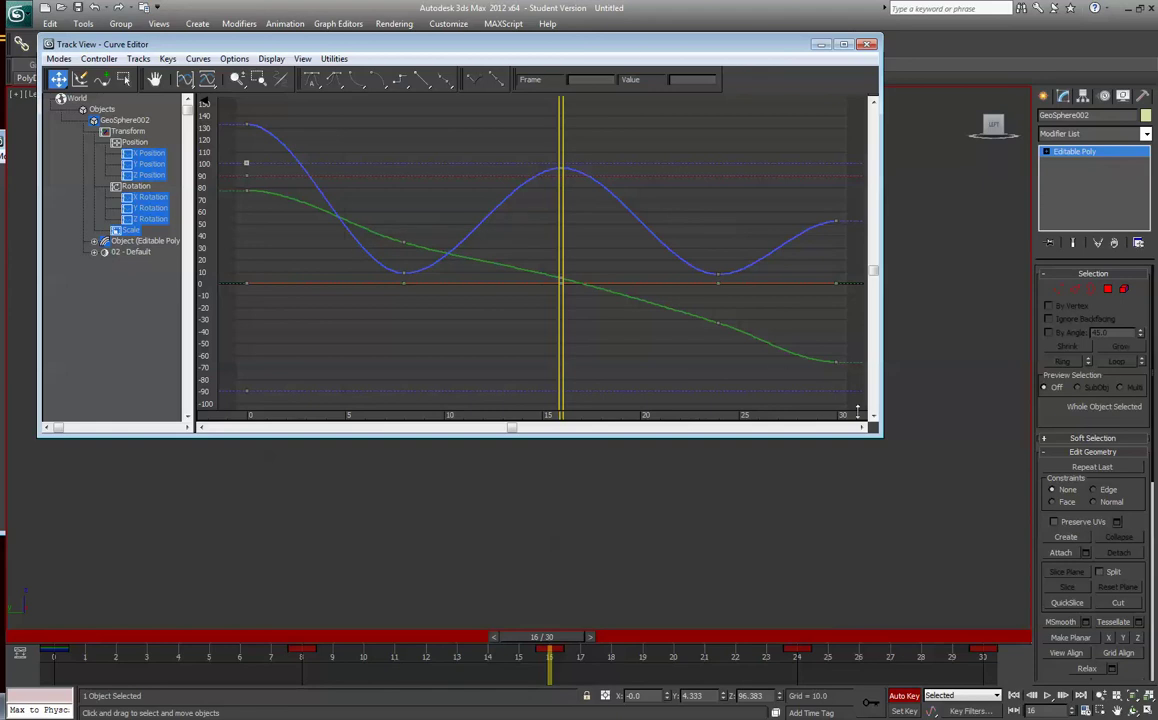
pyautogui.moveTo(858, 435); pyautogui.dragTo(860, 305)
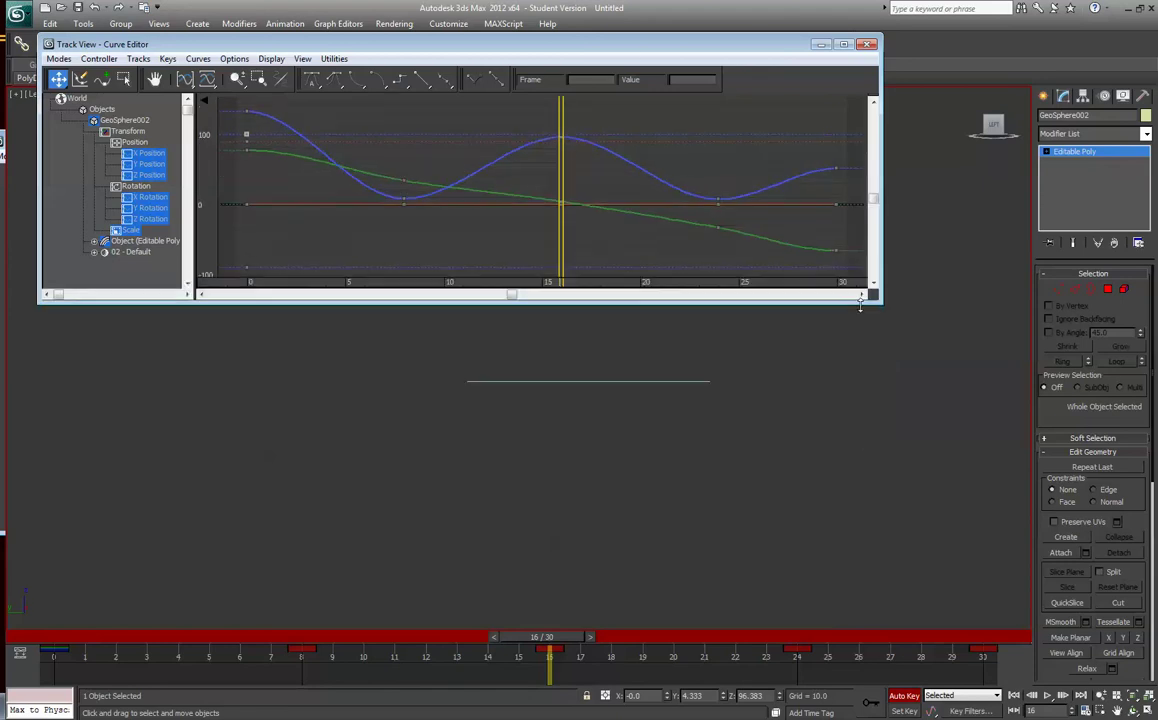
pyautogui.moveTo(525, 636)
pyautogui.mouseDown()
pyautogui.moveTo(485, 578)
pyautogui.moveTo(102, 571)
pyautogui.moveTo(240, 597)
pyautogui.moveTo(600, 600)
pyautogui.mouseUp()
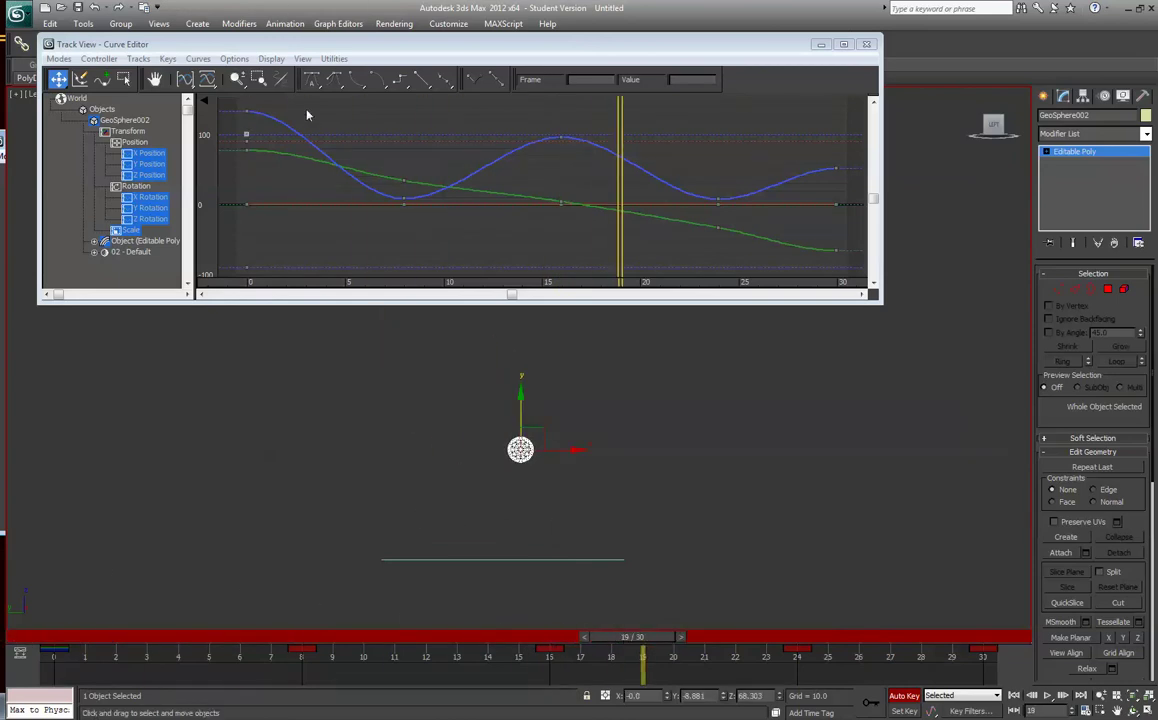
# Step: Set the Left viewport to Realistic shading with Edged Faces
pyautogui.click(70, 93)
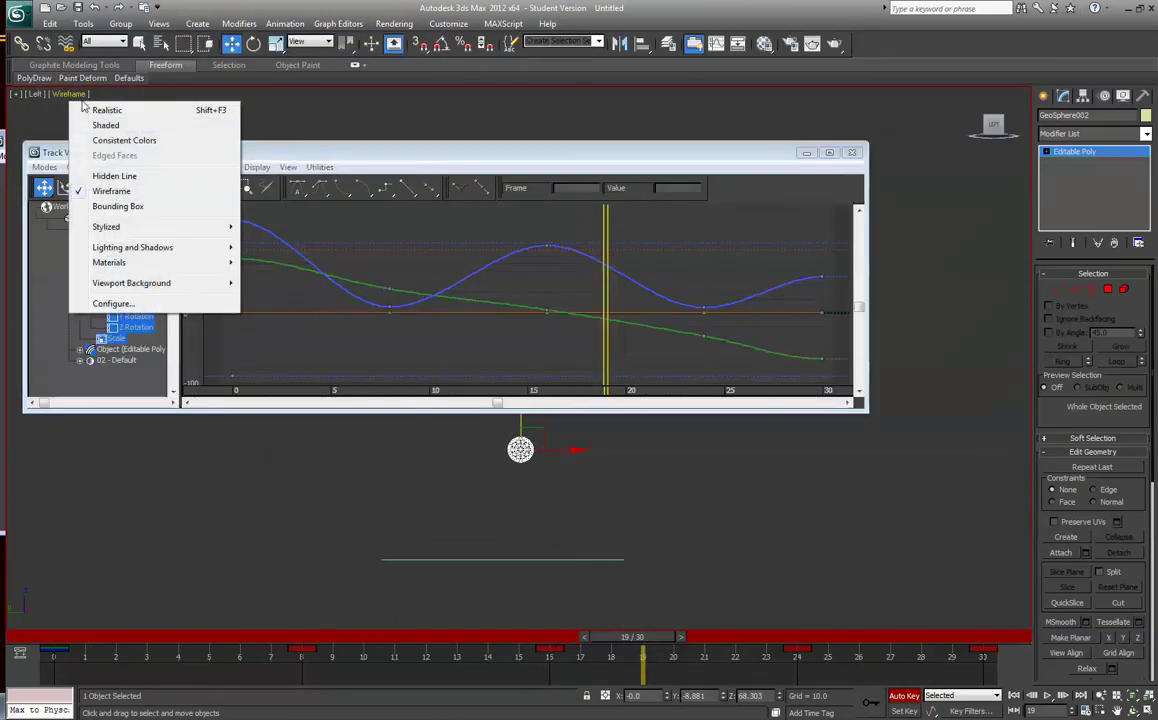
pyautogui.click(107, 112)
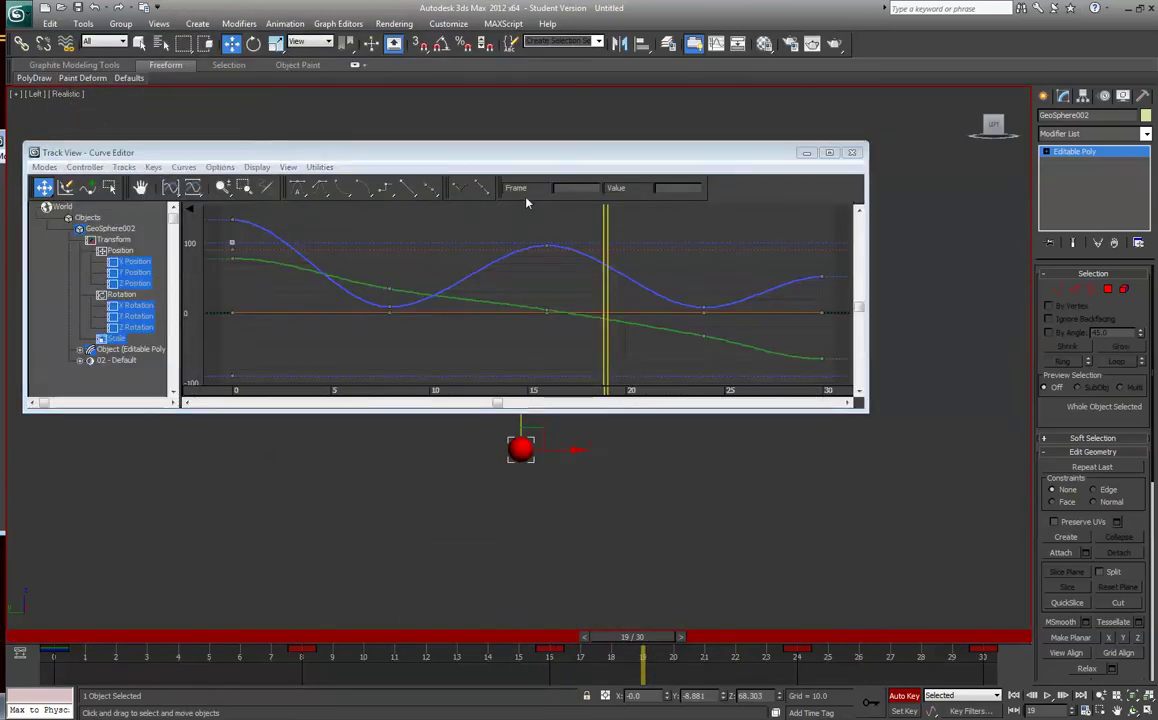
pyautogui.click(66, 93)
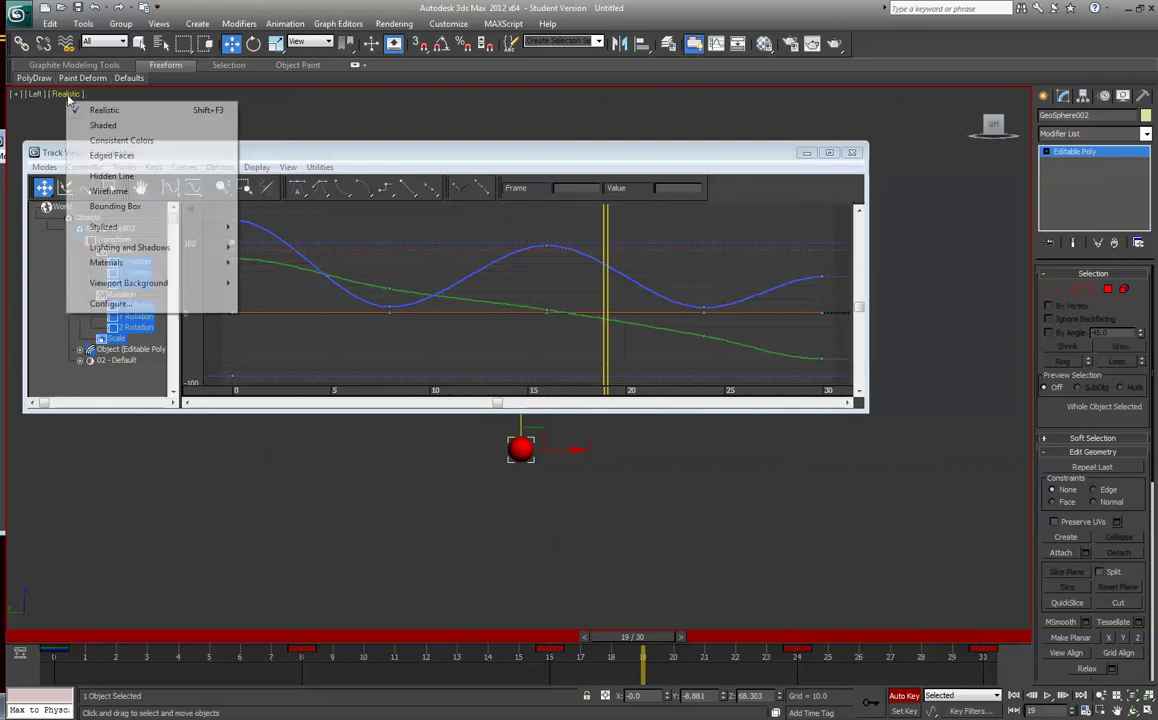
pyautogui.click(111, 155)
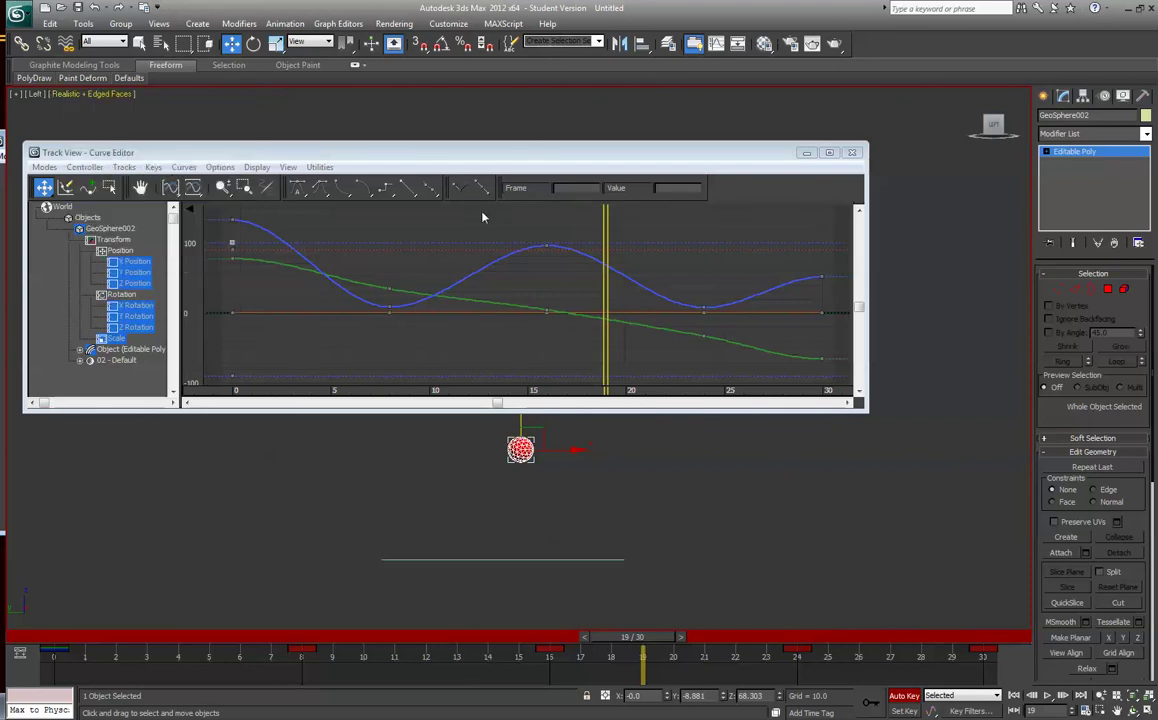
# Step: Turn off Edged Faces in the Left viewport and leave it in plain Realistic shading
pyautogui.click(145, 120)
pyautogui.click(118, 95)
pyautogui.click(150, 127)
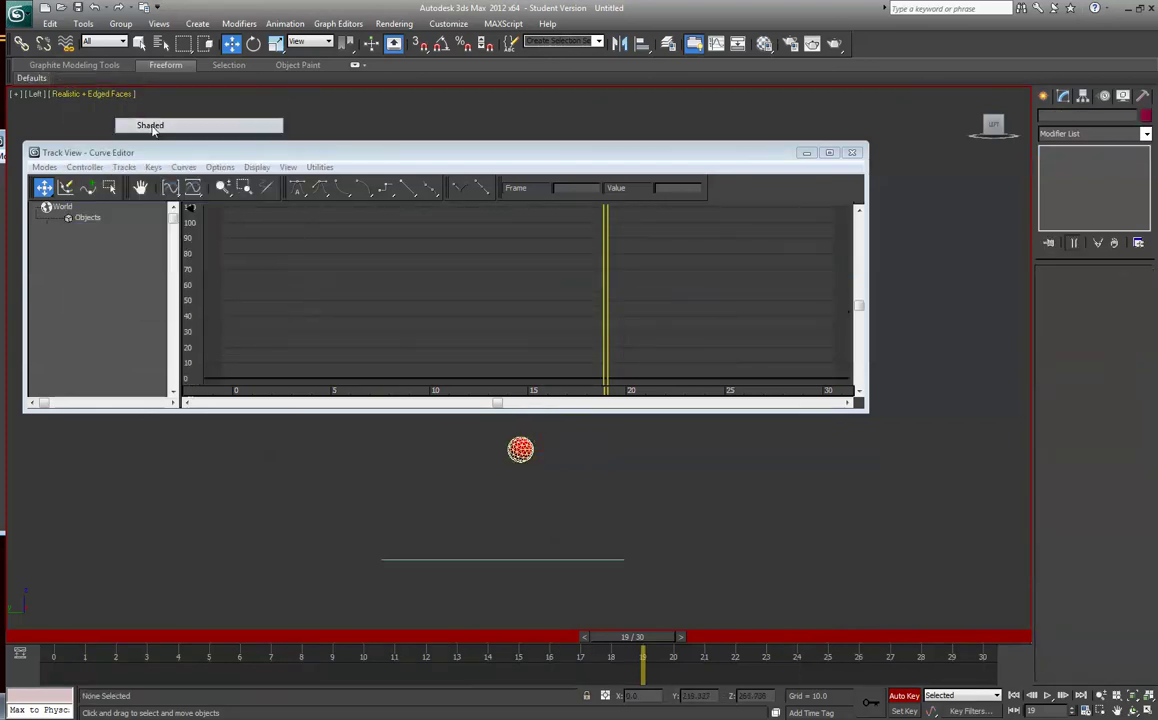
pyautogui.click(107, 95)
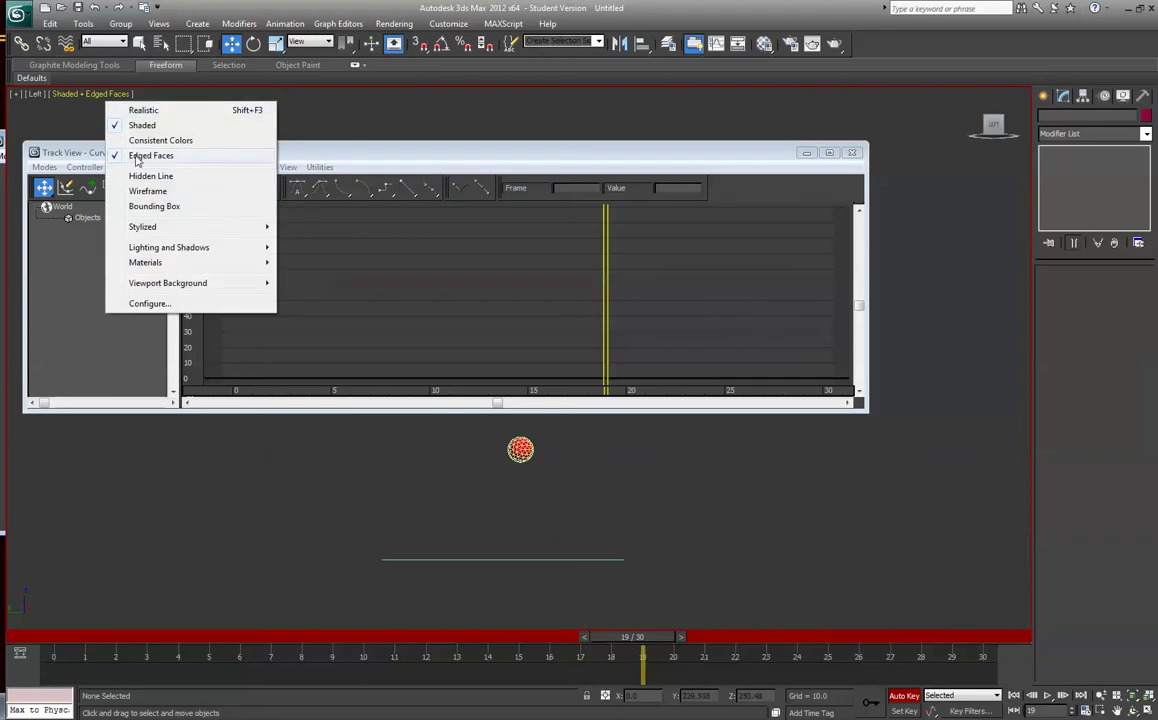
pyautogui.click(132, 154)
pyautogui.click(79, 94)
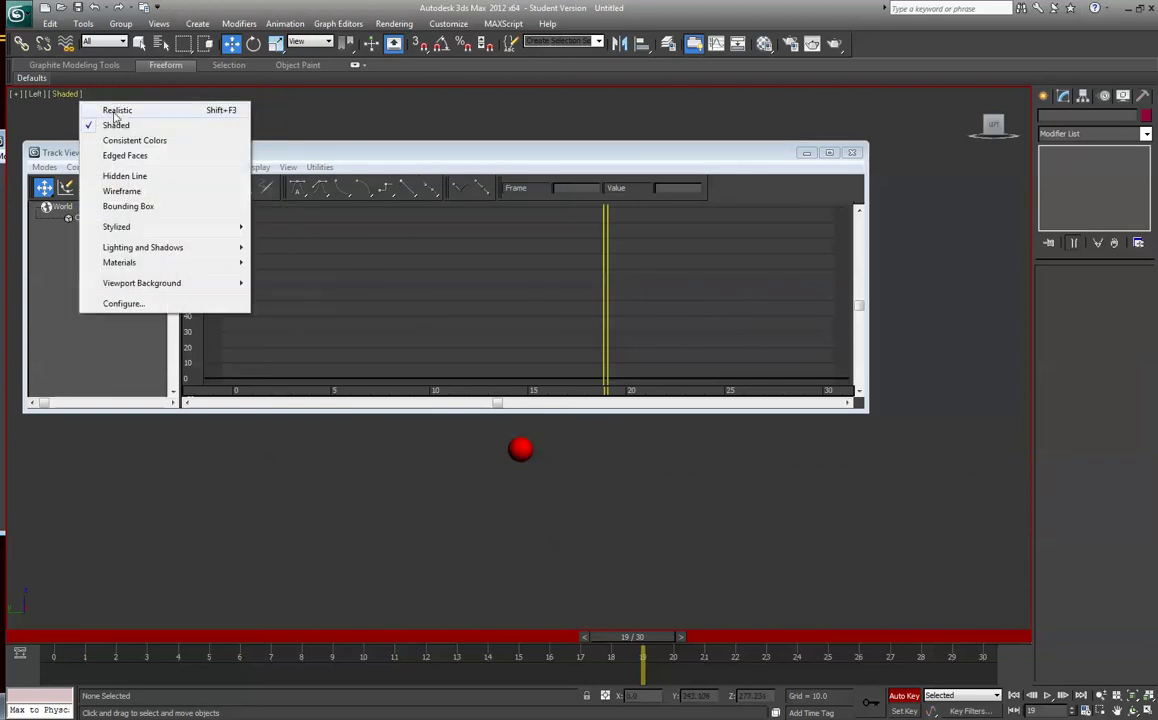
pyautogui.click(116, 111)
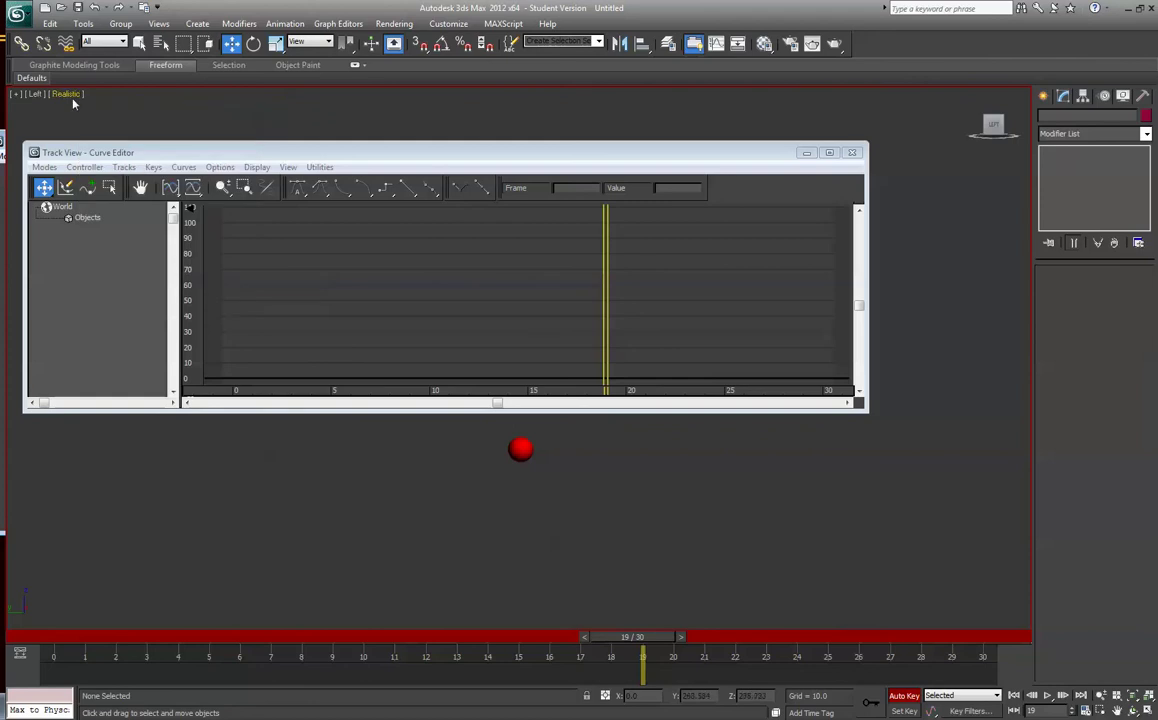
pyautogui.click(36, 94)
pyautogui.click(333, 146)
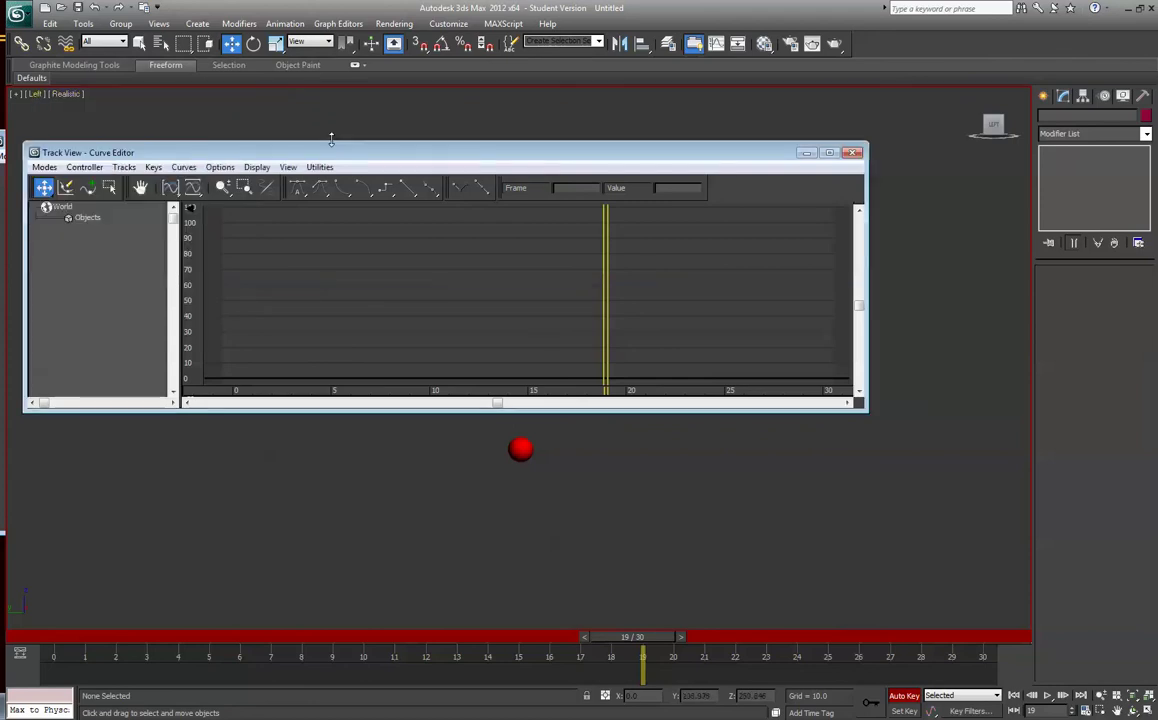
# Step: Maximize the Perspective viewport at a low side angle, move the Curve Editor clear of the ball, and scrub to frame 9
pyautogui.hotkey('alt', 'w')
pyautogui.click(770, 469)
pyautogui.hotkey('alt', 'w')
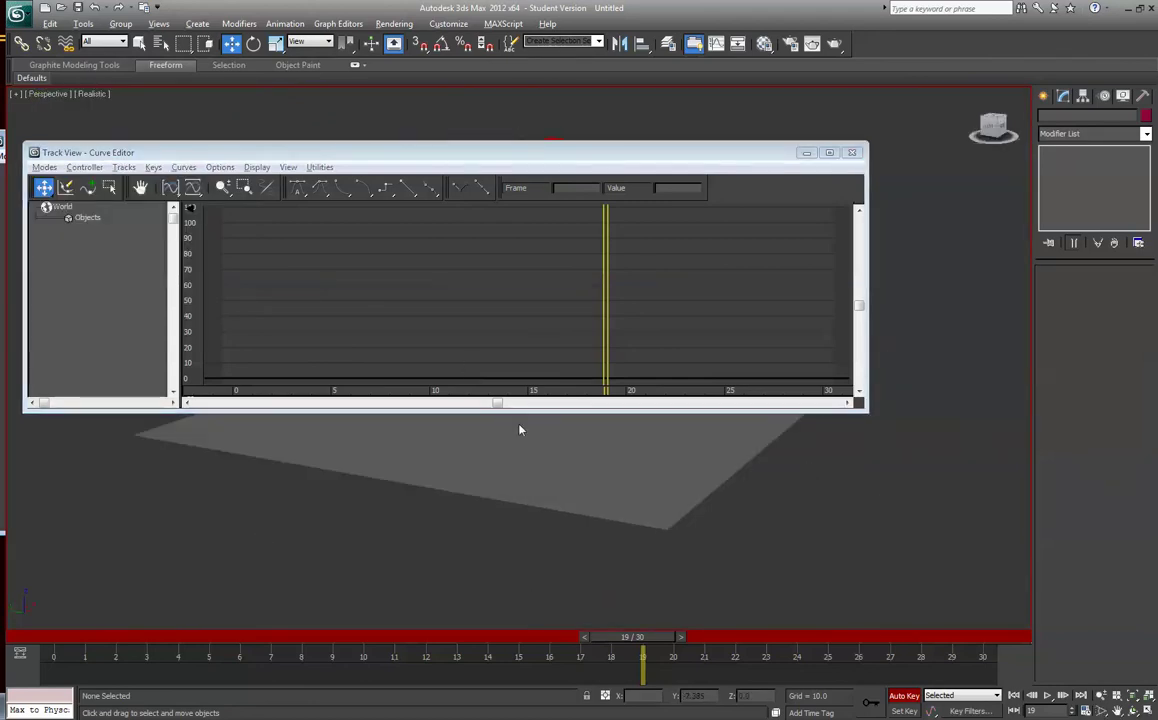
pyautogui.moveTo(520, 429); pyautogui.dragTo(483, 528, button='middle')
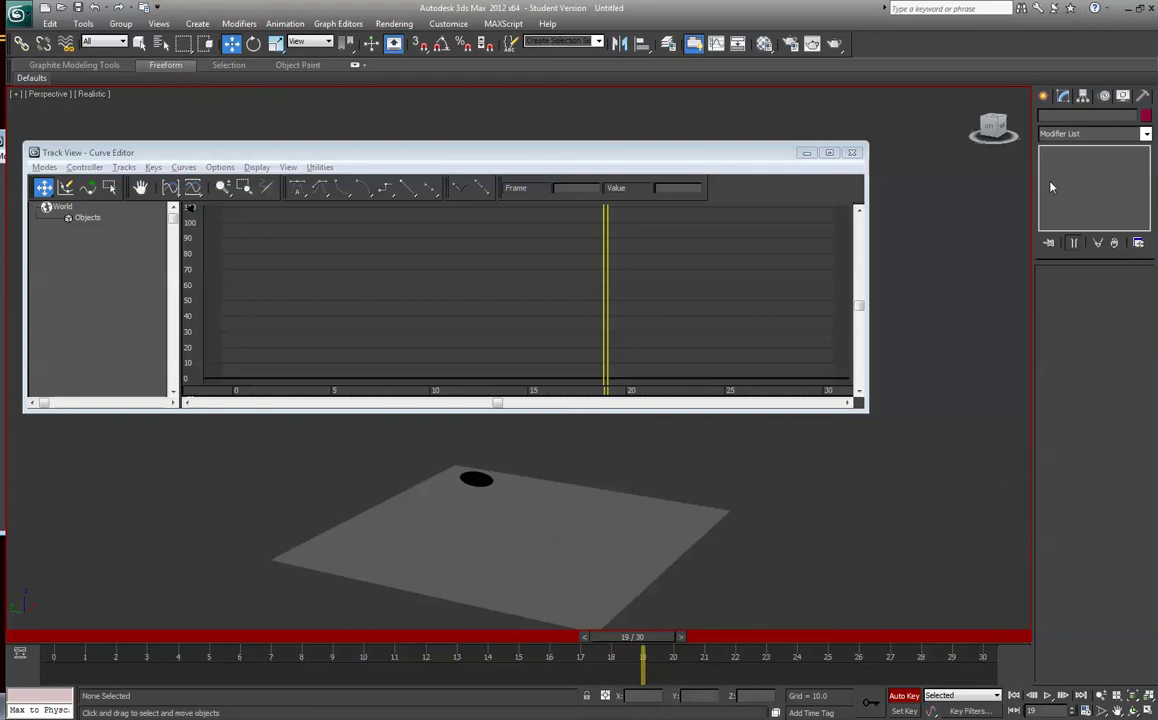
pyautogui.click(990, 135)
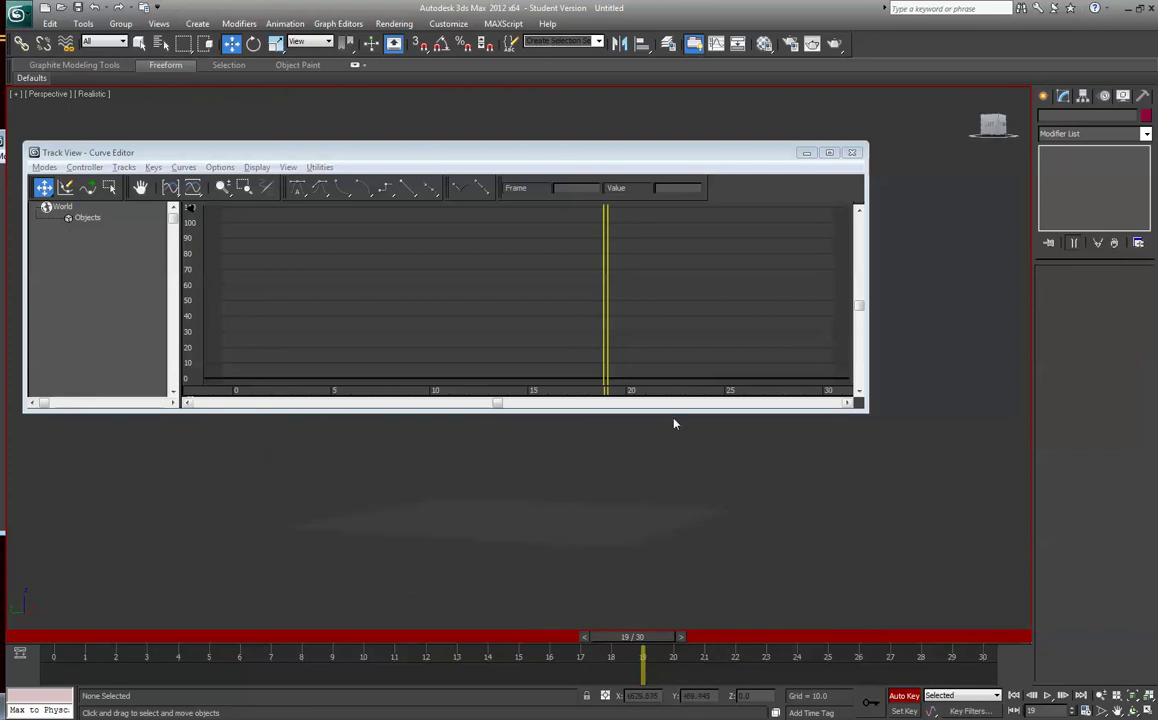
pyautogui.moveTo(627, 505); pyautogui.dragTo(627, 543, button='middle')
pyautogui.moveTo(576, 152); pyautogui.dragTo(650, 116)
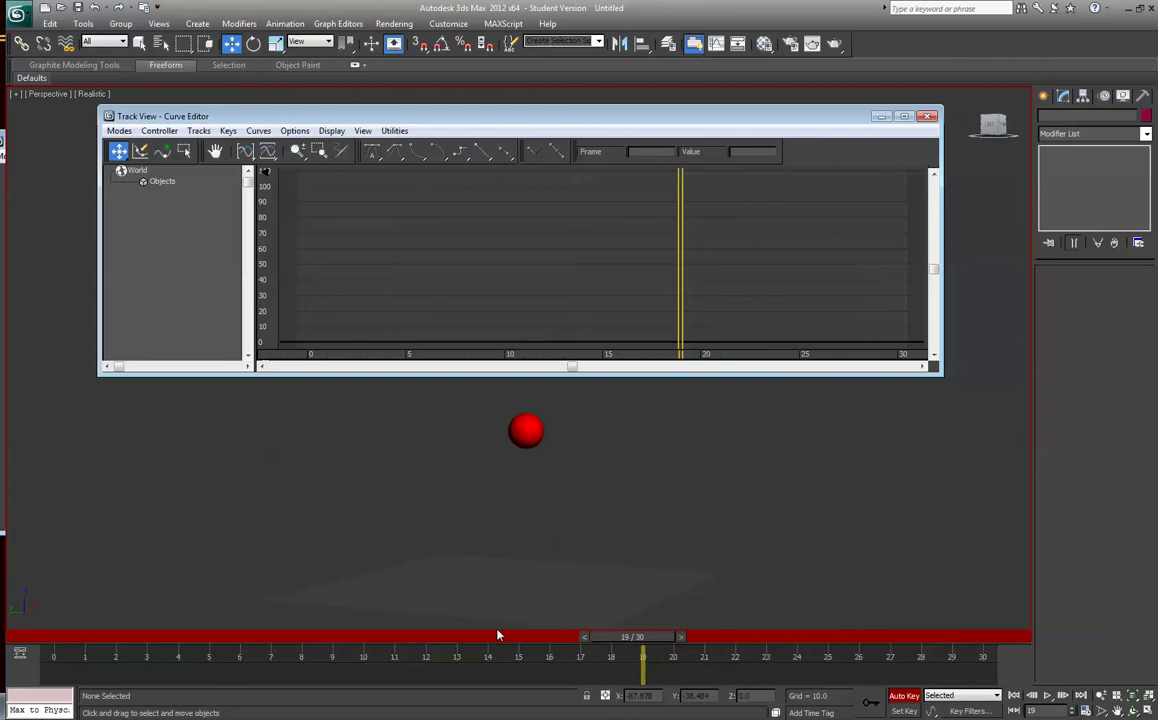
pyautogui.moveTo(622, 637); pyautogui.dragTo(333, 672)
# Step: Select the ball and collapse its Z Position tangents at frames 8 and 24 to make sharp V-shaped landings
pyautogui.click(231, 43)
pyautogui.click(450, 545)
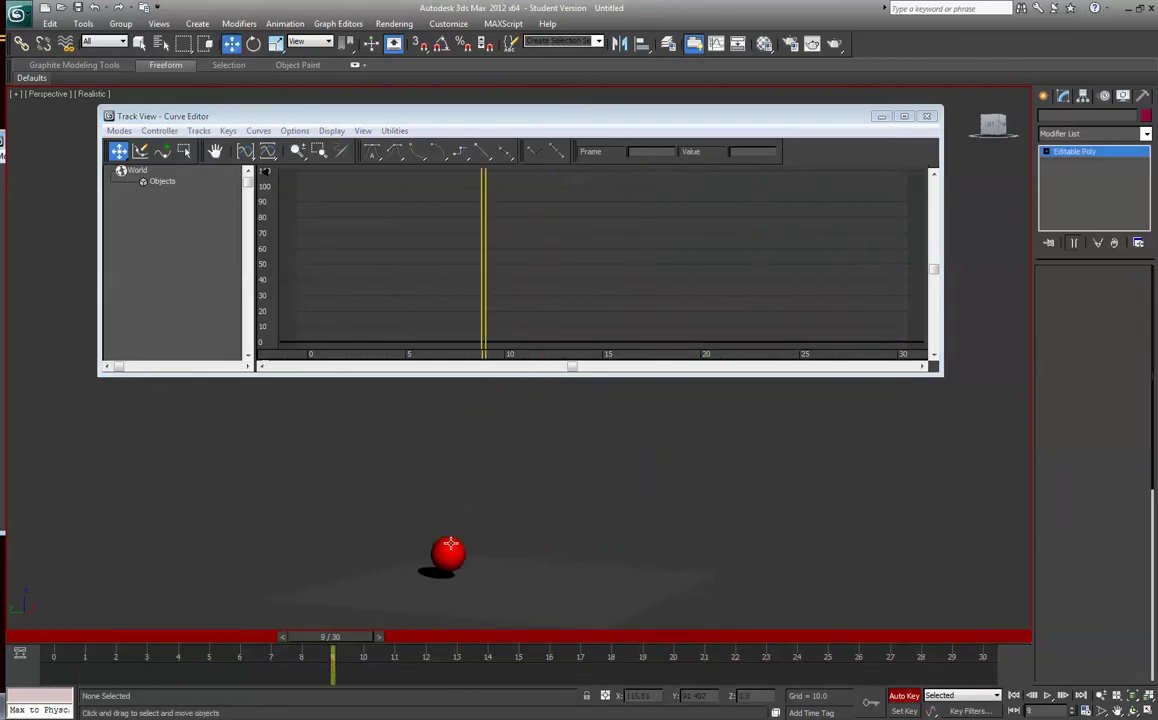
pyautogui.click(308, 183)
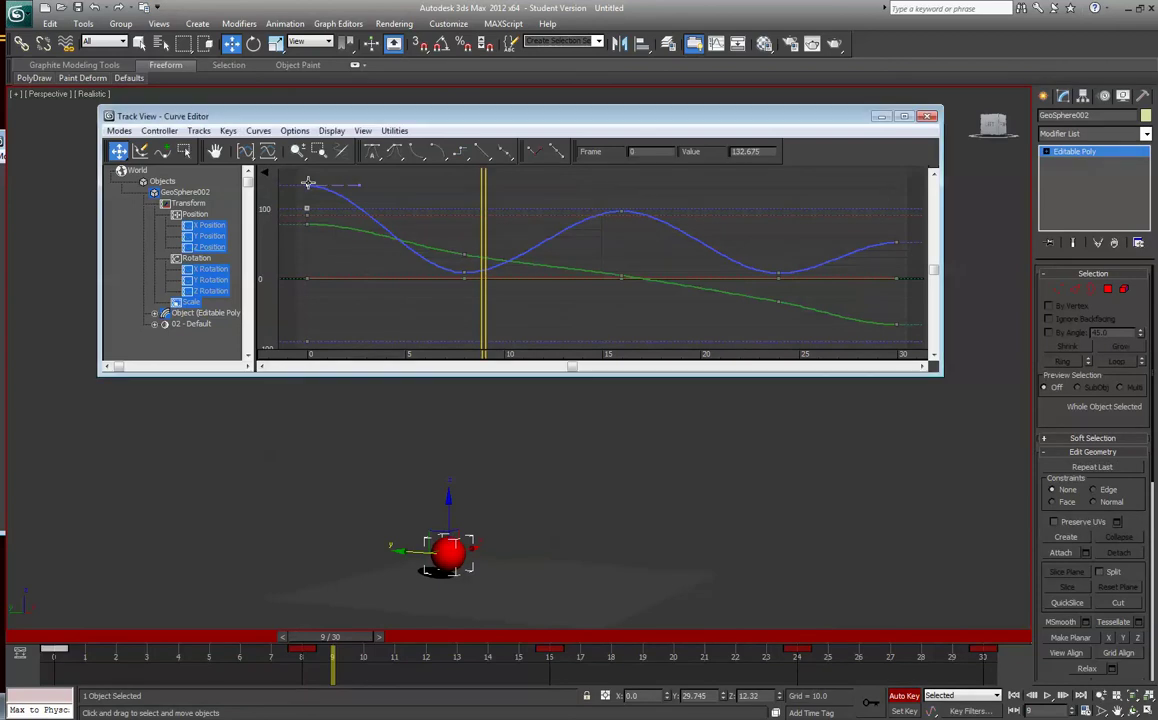
pyautogui.click(463, 272)
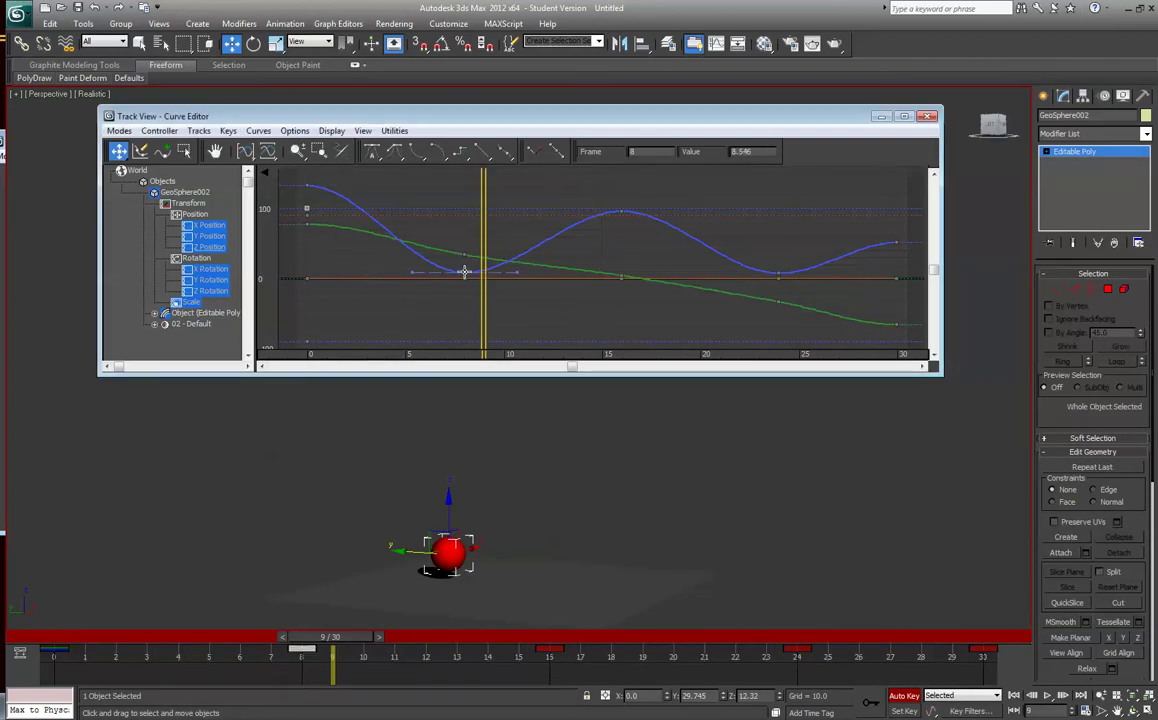
pyautogui.moveTo(415, 272); pyautogui.dragTo(465, 275)
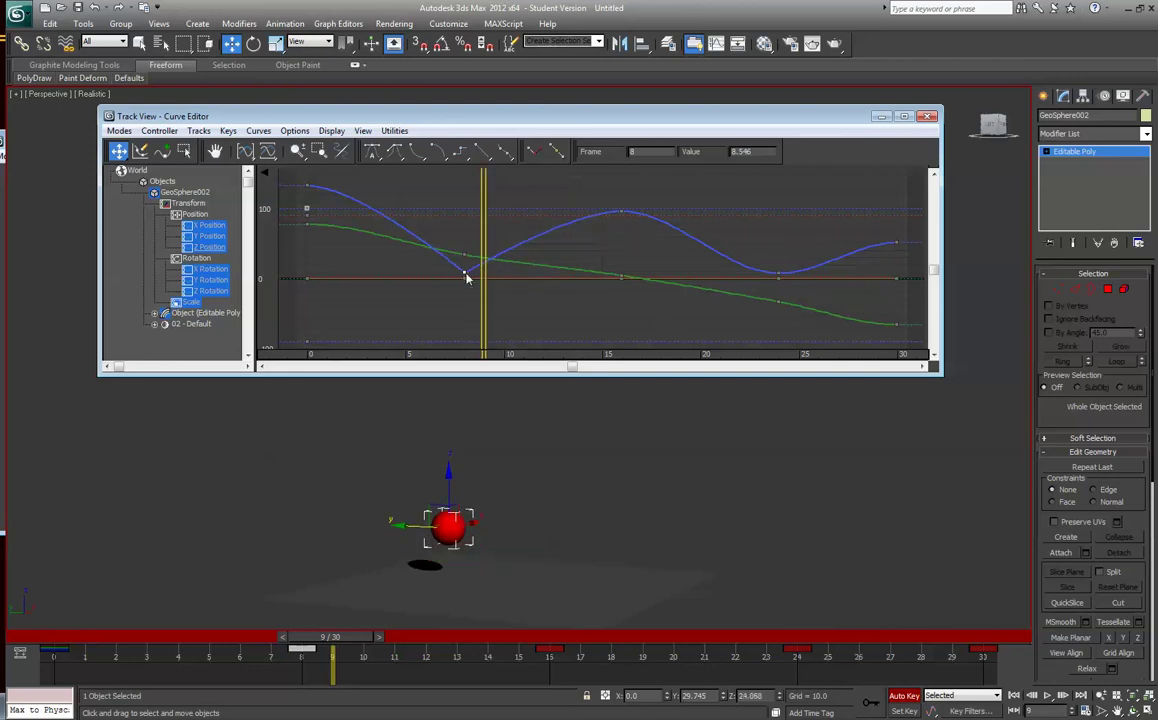
pyautogui.click(779, 273)
pyautogui.moveTo(729, 281); pyautogui.dragTo(780, 276)
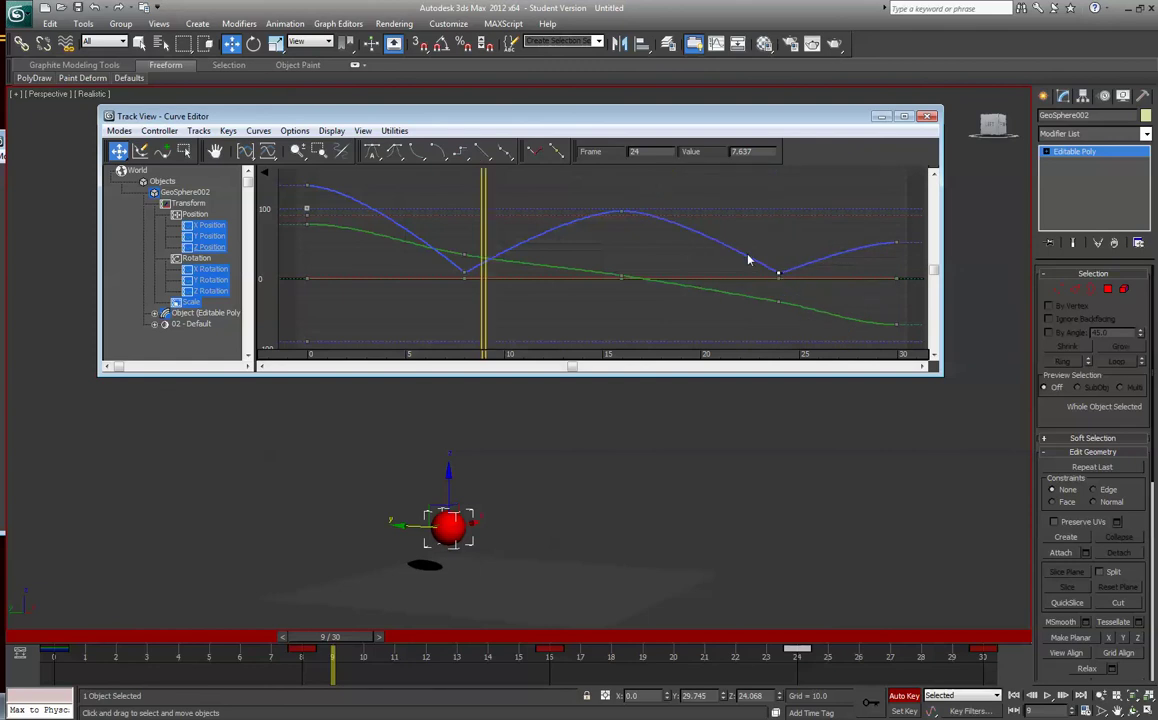
# Step: Lengthen the horizontal Z Position tangent handles at frames 16, 0 and 30 to round the bounce peaks
pyautogui.click(620, 212)
pyautogui.moveTo(567, 210); pyautogui.dragTo(518, 210)
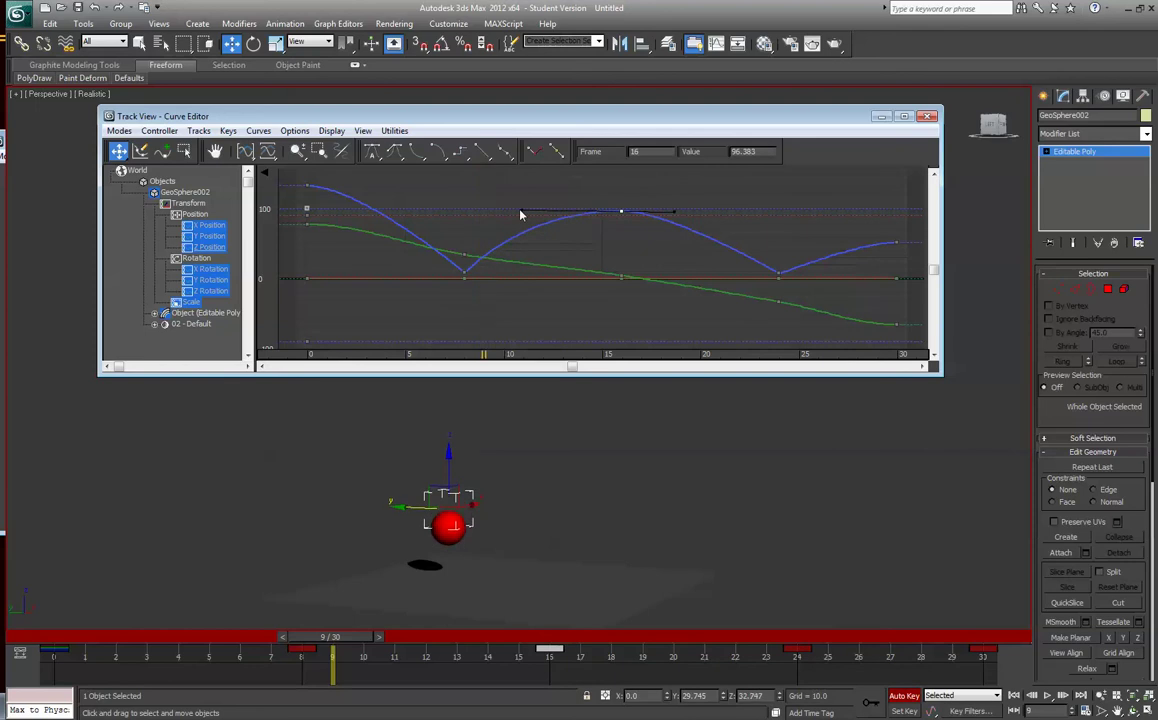
pyautogui.moveTo(675, 211); pyautogui.dragTo(728, 216)
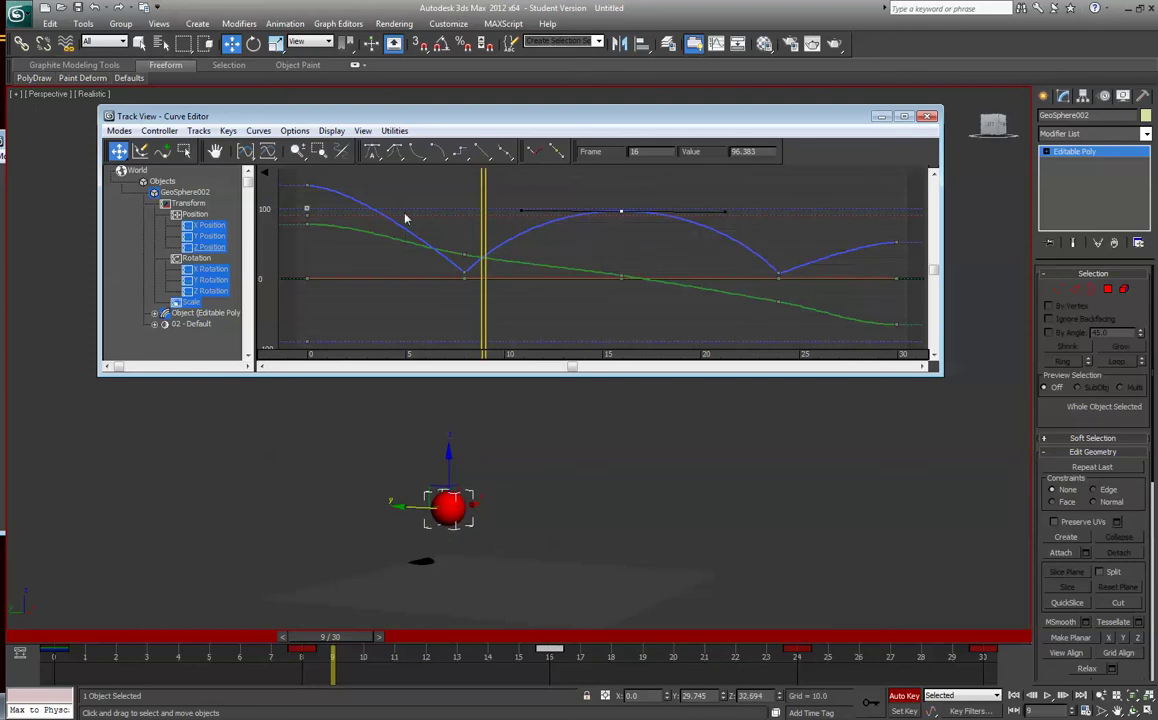
pyautogui.click(307, 188)
pyautogui.moveTo(362, 186); pyautogui.dragTo(405, 191)
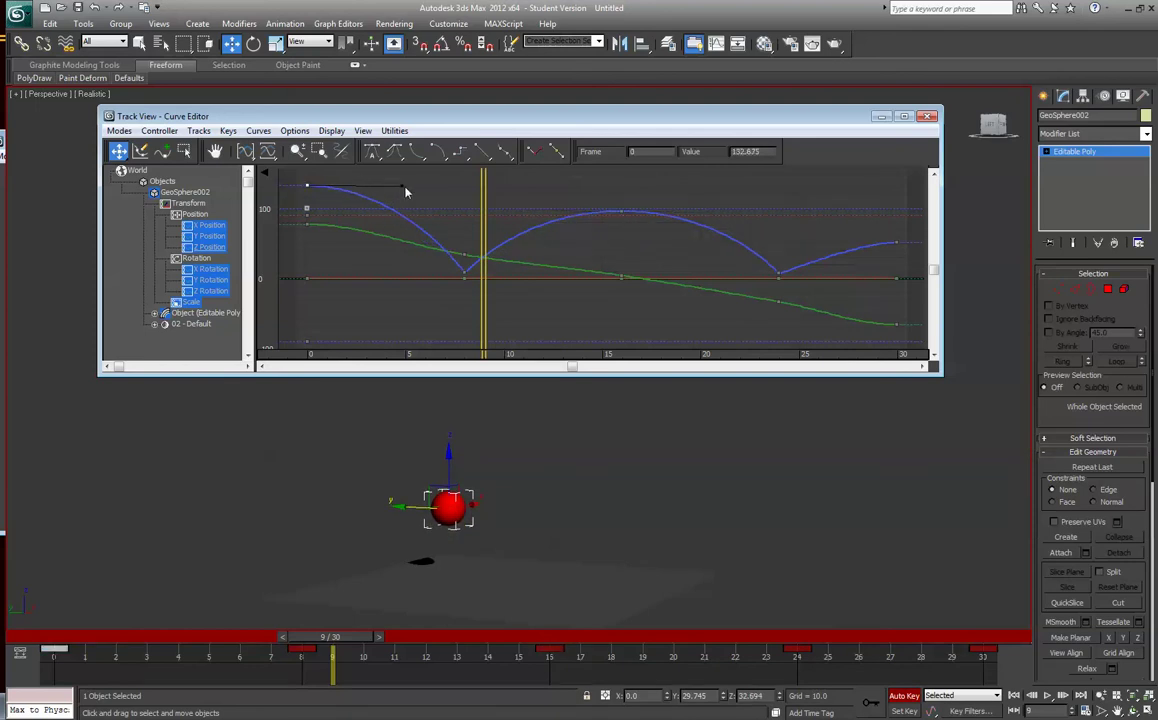
pyautogui.click(895, 244)
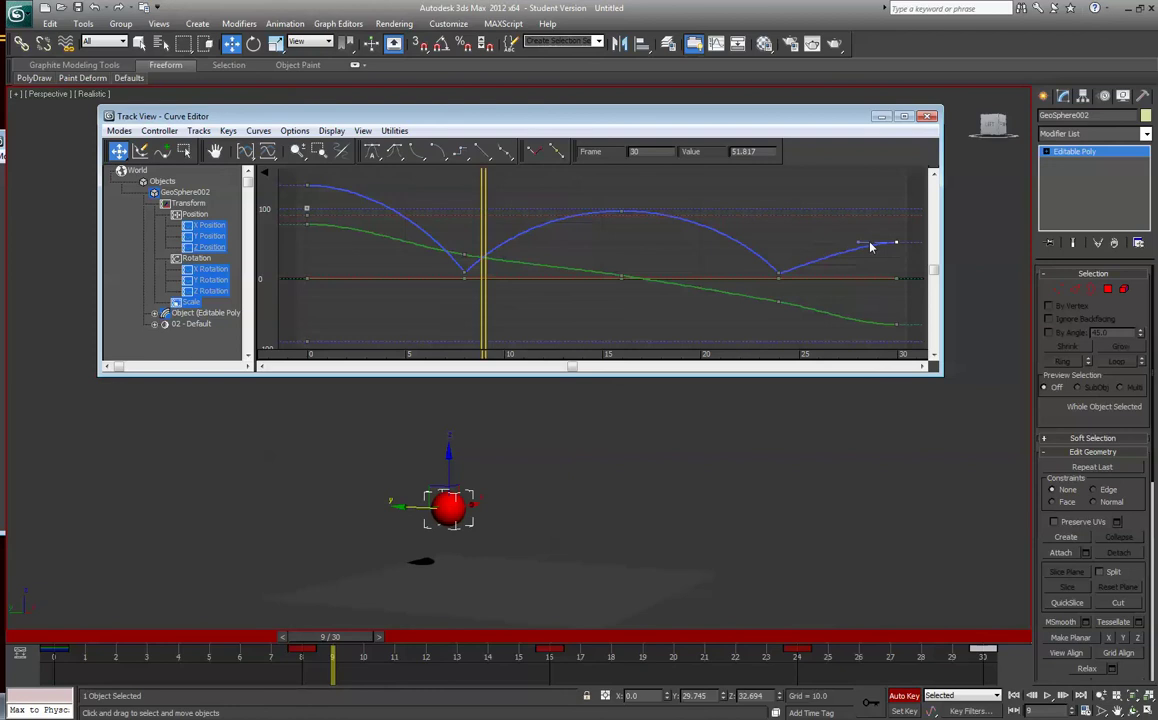
pyautogui.moveTo(858, 247); pyautogui.dragTo(818, 246)
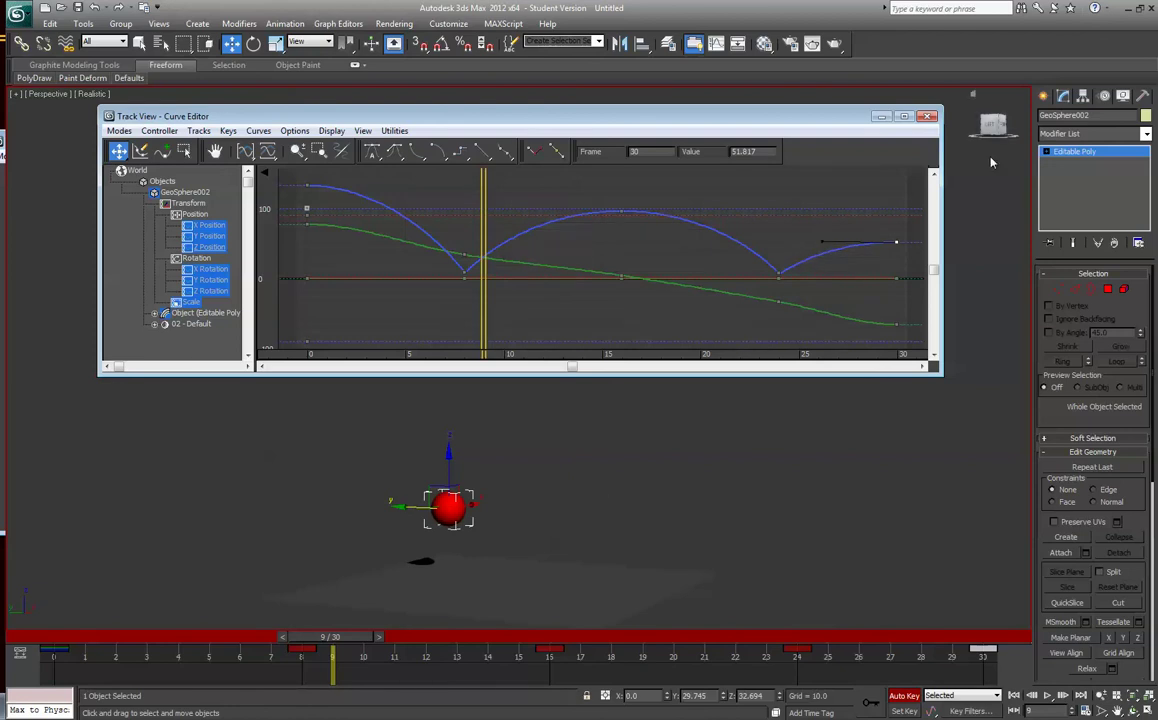
# Step: Close the Curve Editor and play the bounce animation from a raised Perspective angle, stopping it at frame 26
pyautogui.click(928, 116)
pyautogui.moveTo(777, 430); pyautogui.dragTo(765, 308, button='middle')
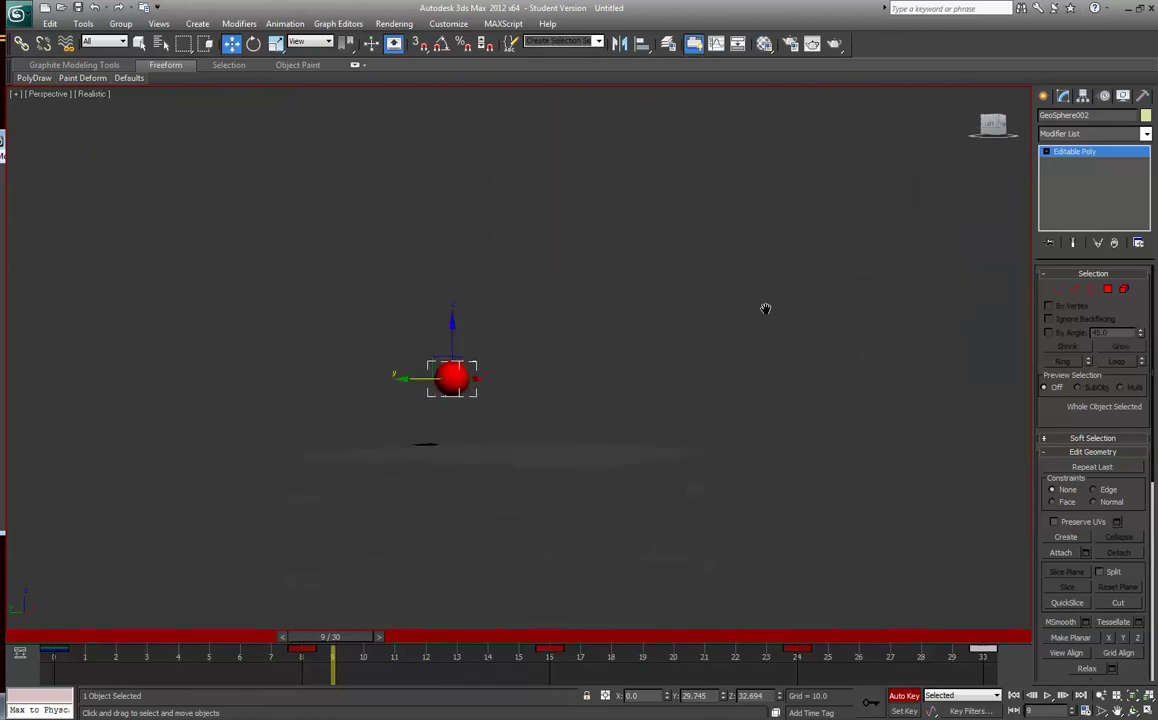
pyautogui.moveTo(995, 130); pyautogui.dragTo(893, 138)
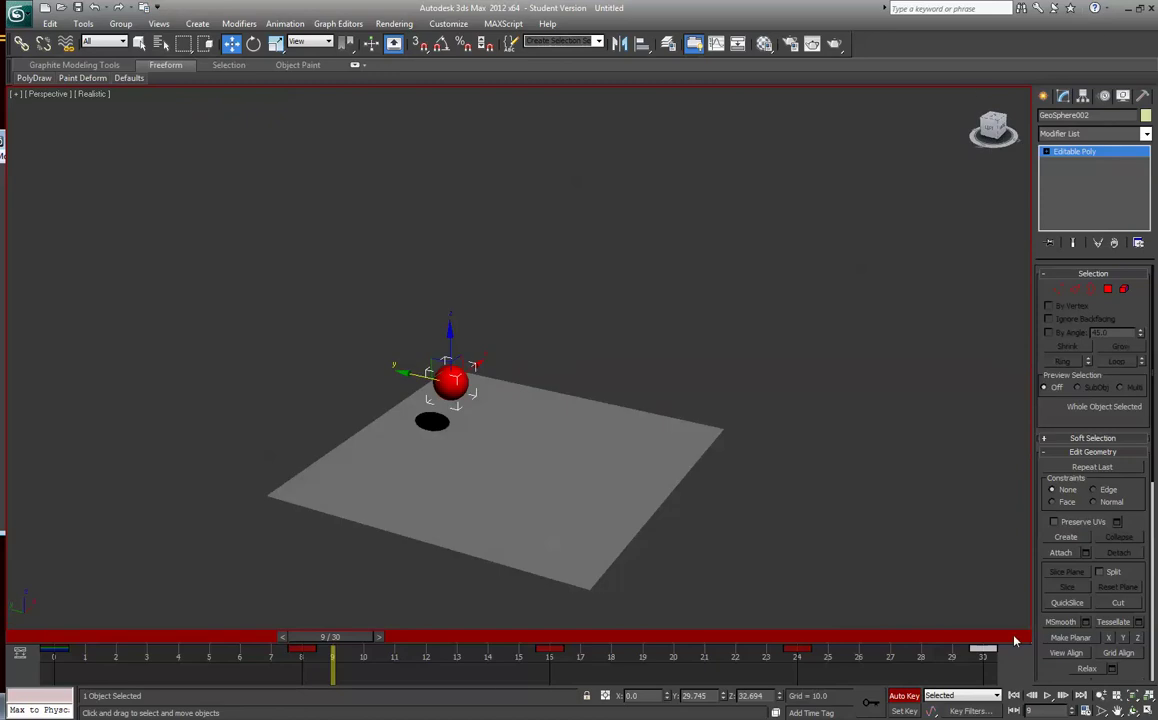
pyautogui.click(1048, 697)
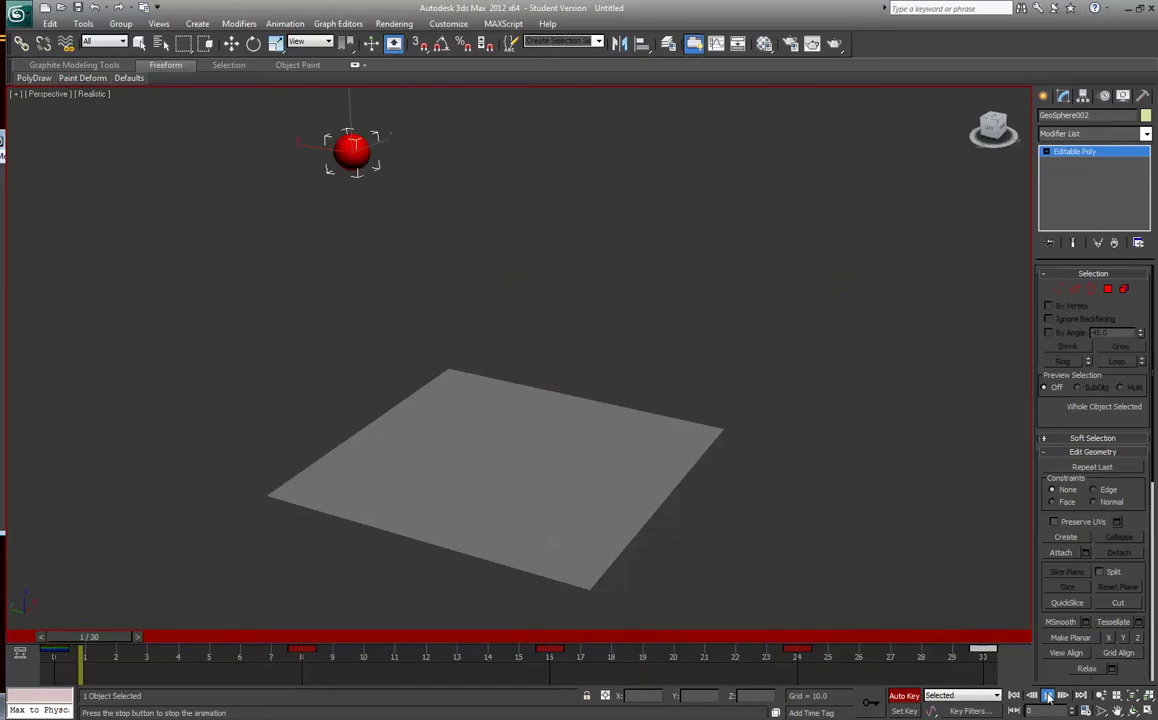
pyautogui.press('/')
pyautogui.press('w')
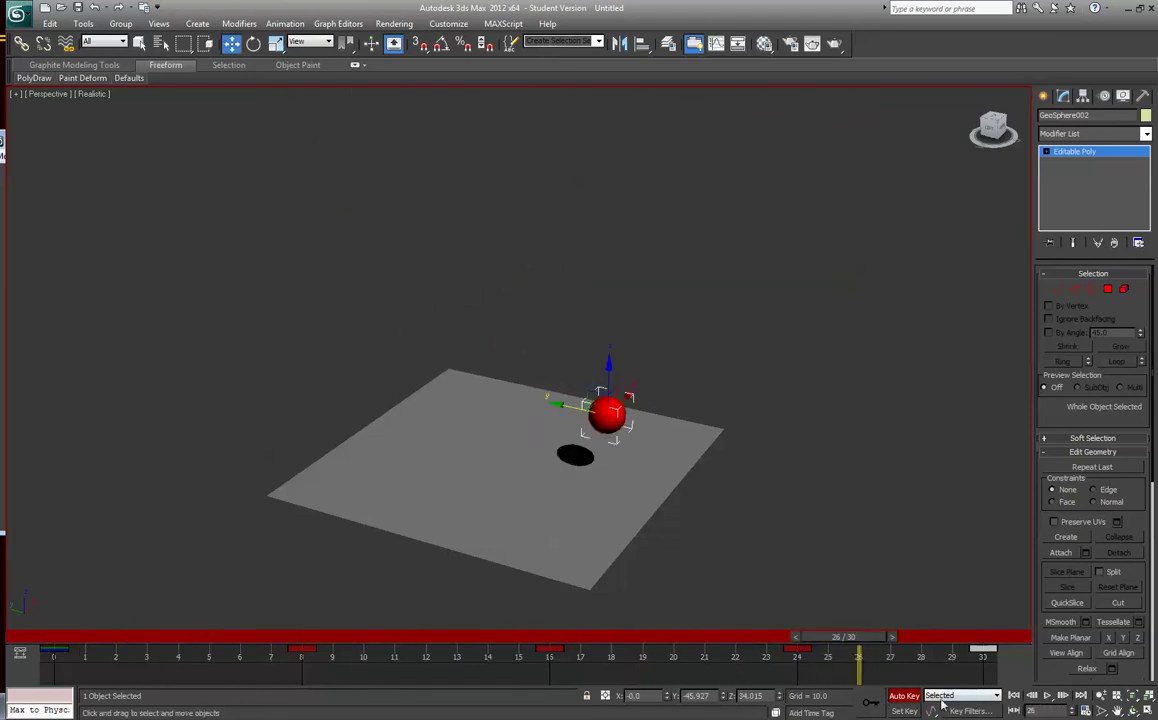
# Step: Turn off Auto Key and replay the bounce from a closer Perspective view, stopping it at frame 7
pyautogui.click(897, 695)
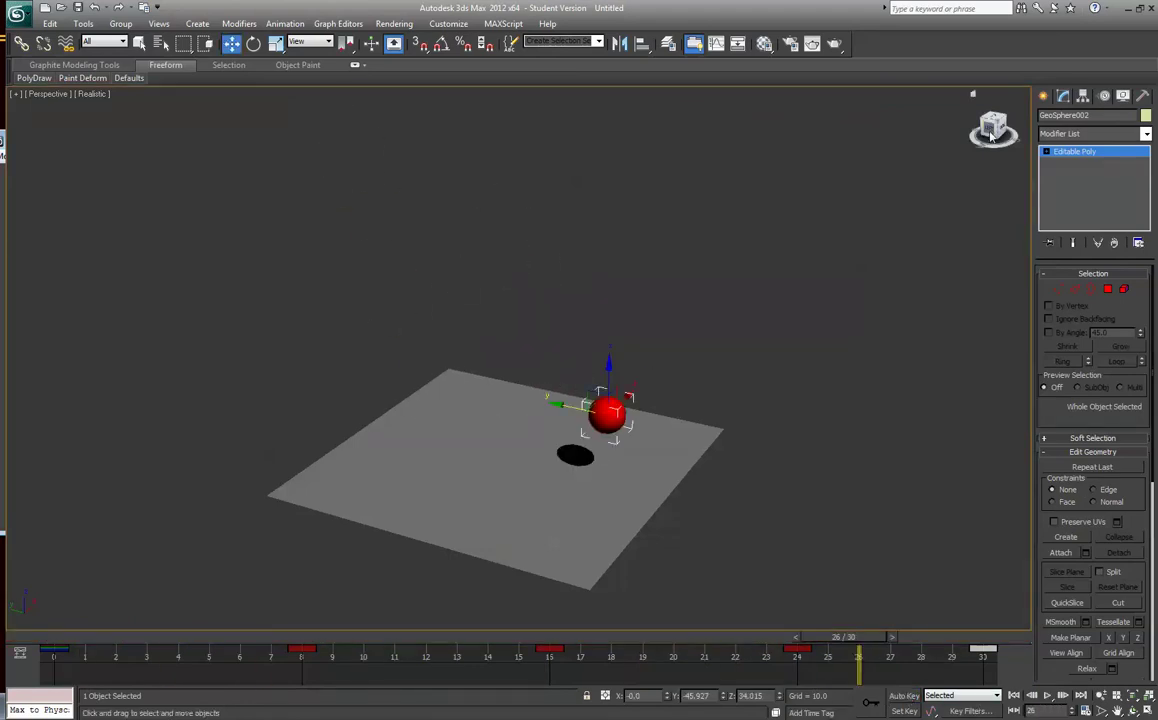
pyautogui.moveTo(988, 130); pyautogui.dragTo(995, 125)
pyautogui.scroll(3, 775, 397)
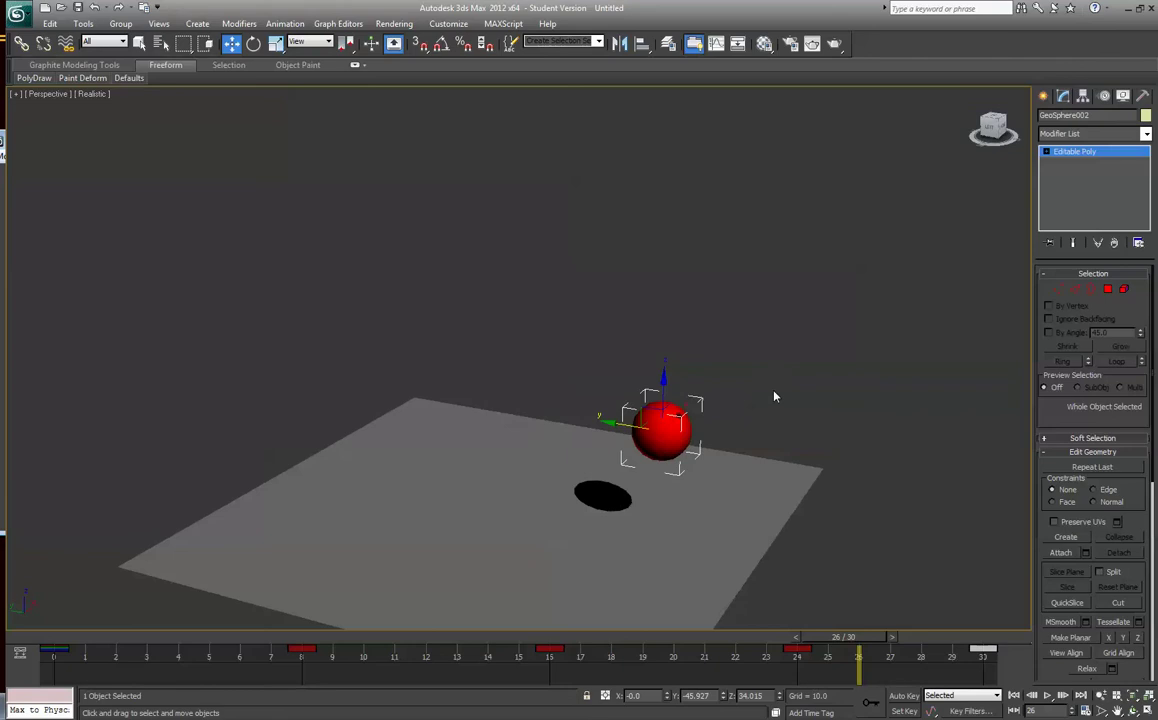
pyautogui.click(1047, 695)
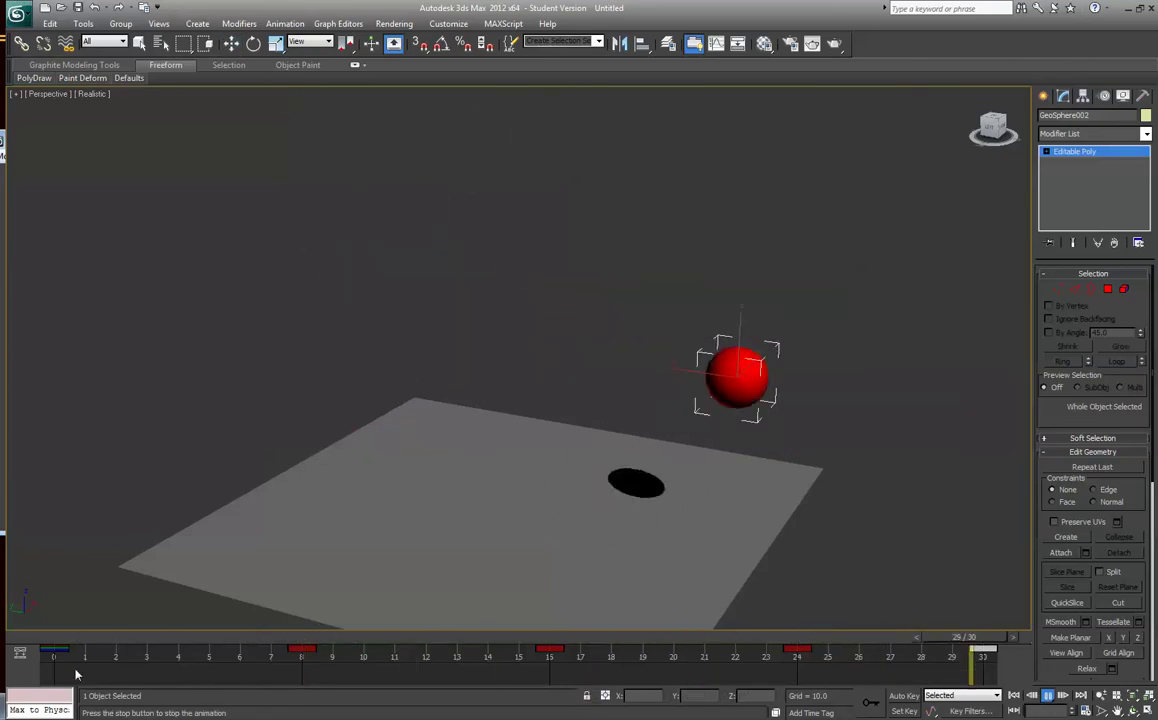
pyautogui.click(1047, 695)
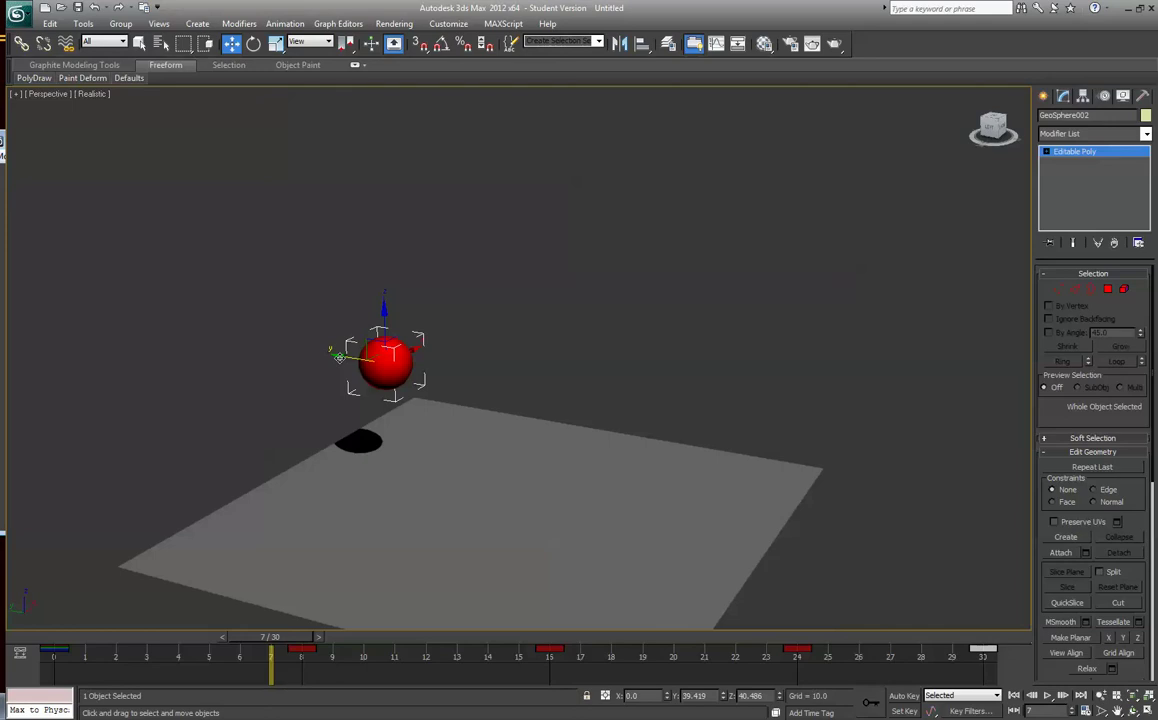
# Step: Scrub to frame 8, where the ball lands on the plane, with the Move tool active
pyautogui.moveTo(265, 637); pyautogui.dragTo(311, 639)
pyautogui.press('w')
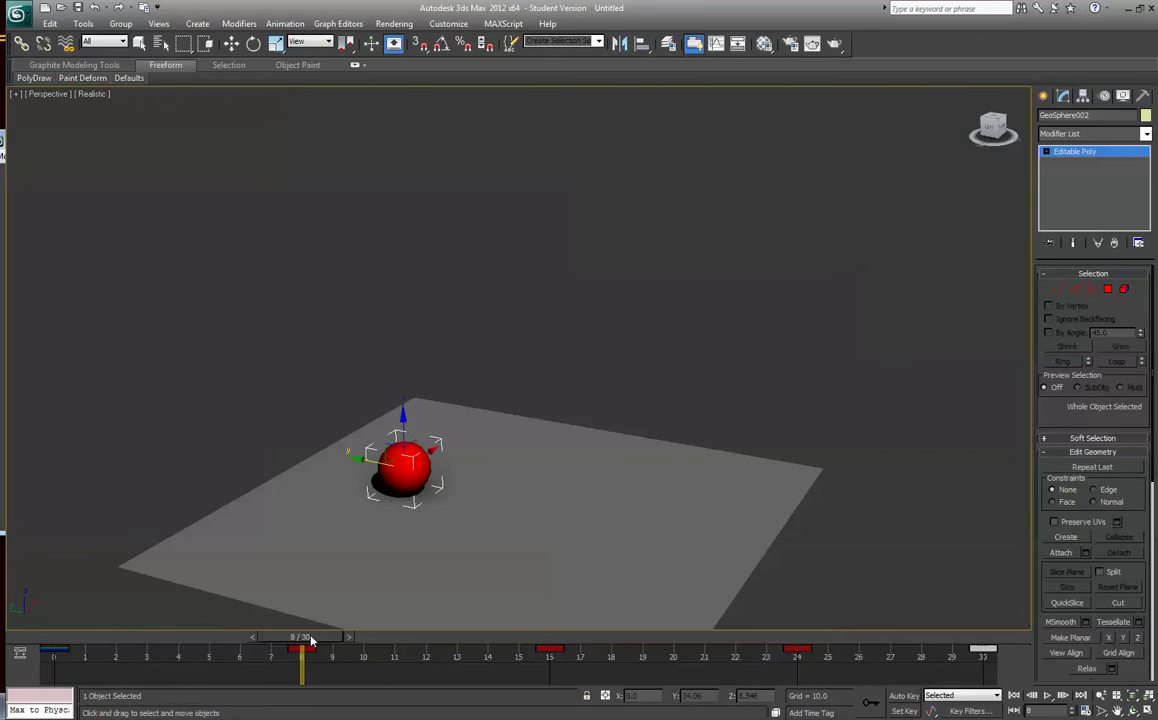
pyautogui.press('w')
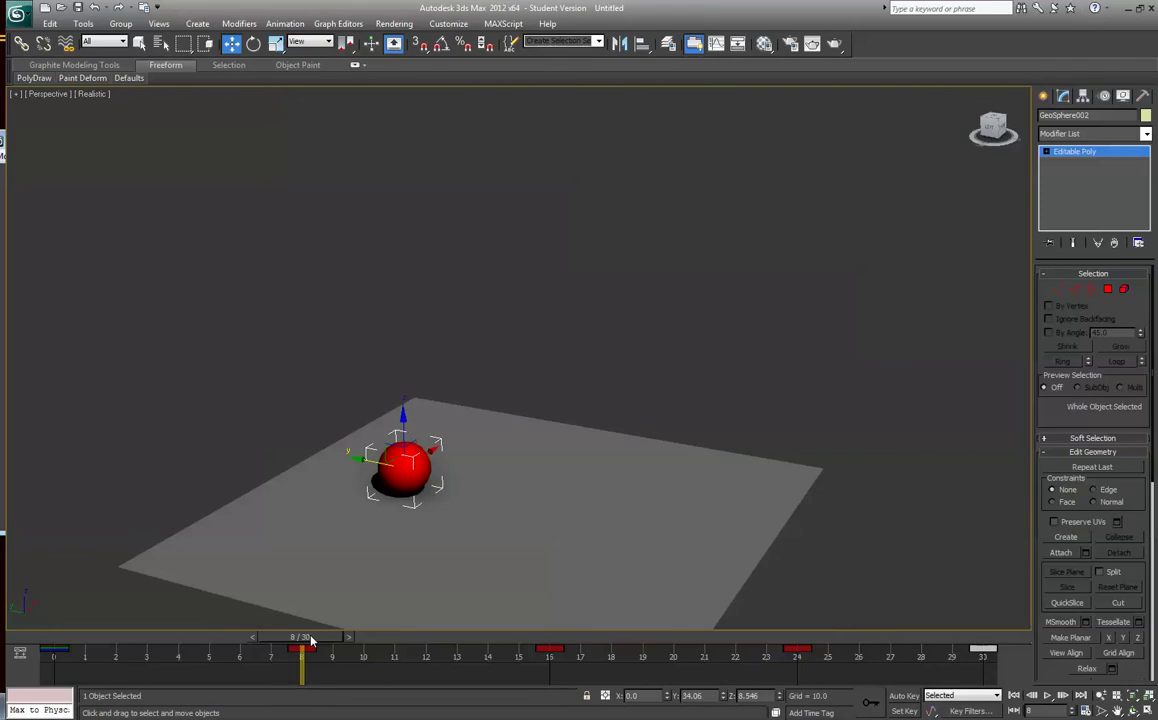